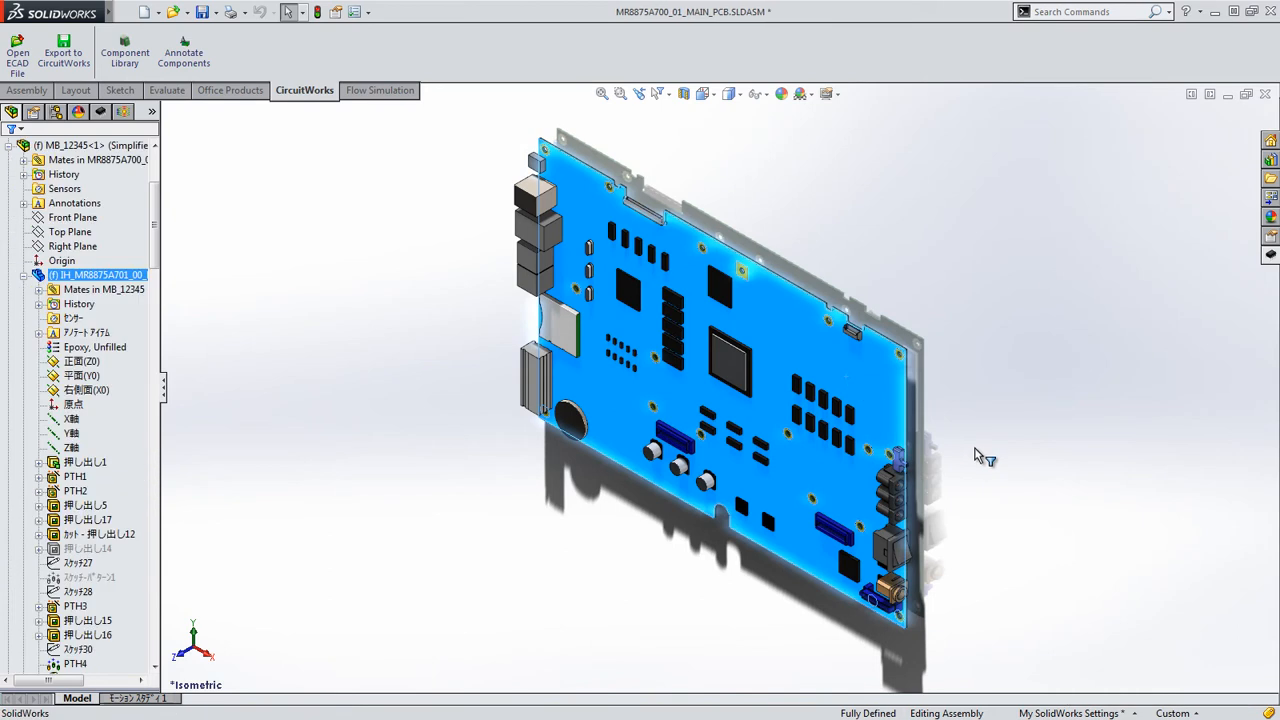
Export the board to CircuitWorks with the selected face as its top, skipping hole and outline features and the copy to the boards folder.
{"action": "left_click", "coordinate": [1270, 255]}
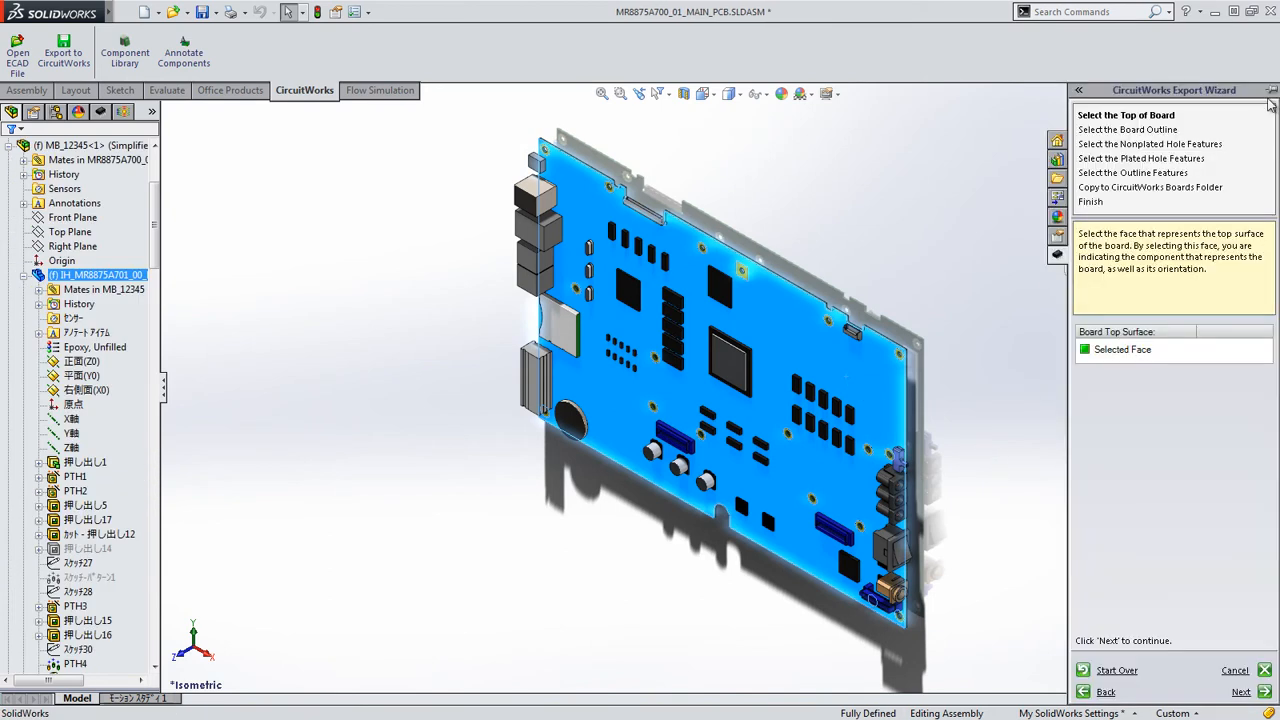
{"action": "left_click", "coordinate": [1271, 91]}
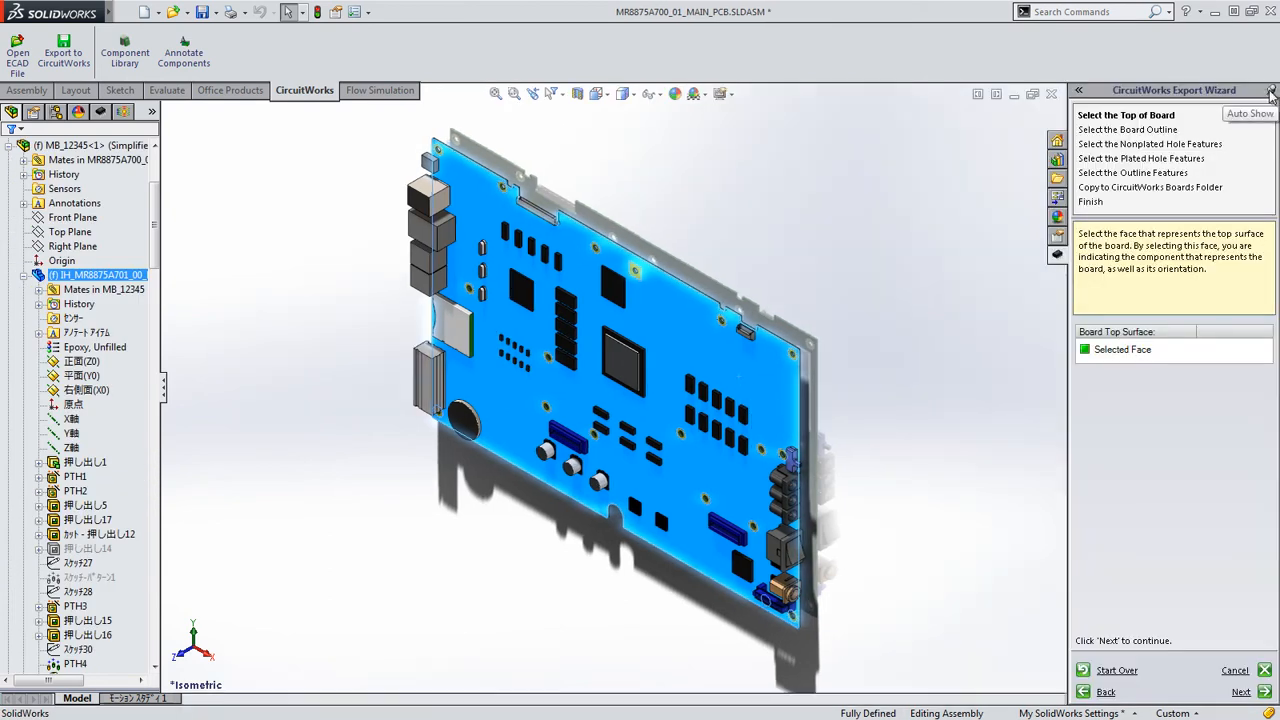
{"action": "left_click", "coordinate": [1241, 692]}
{"action": "left_click", "coordinate": [1241, 692]}
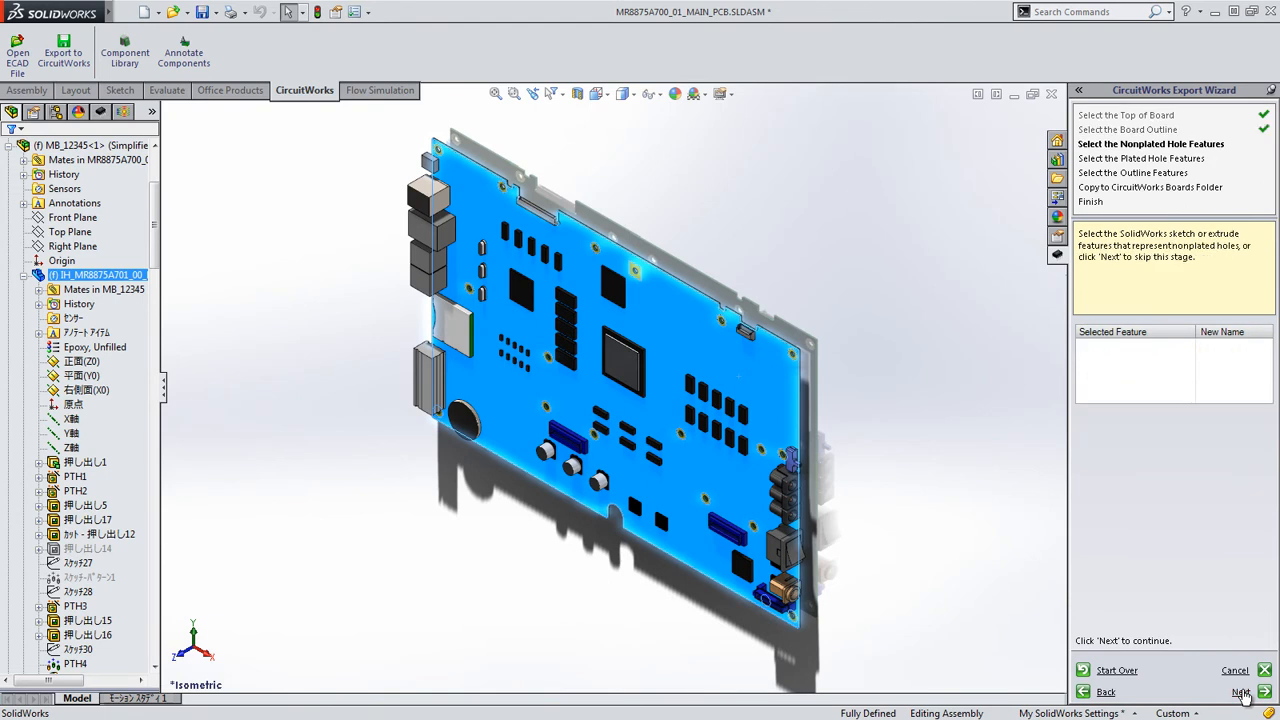
{"action": "left_click", "coordinate": [1241, 692]}
{"action": "left_click", "coordinate": [1241, 692]}
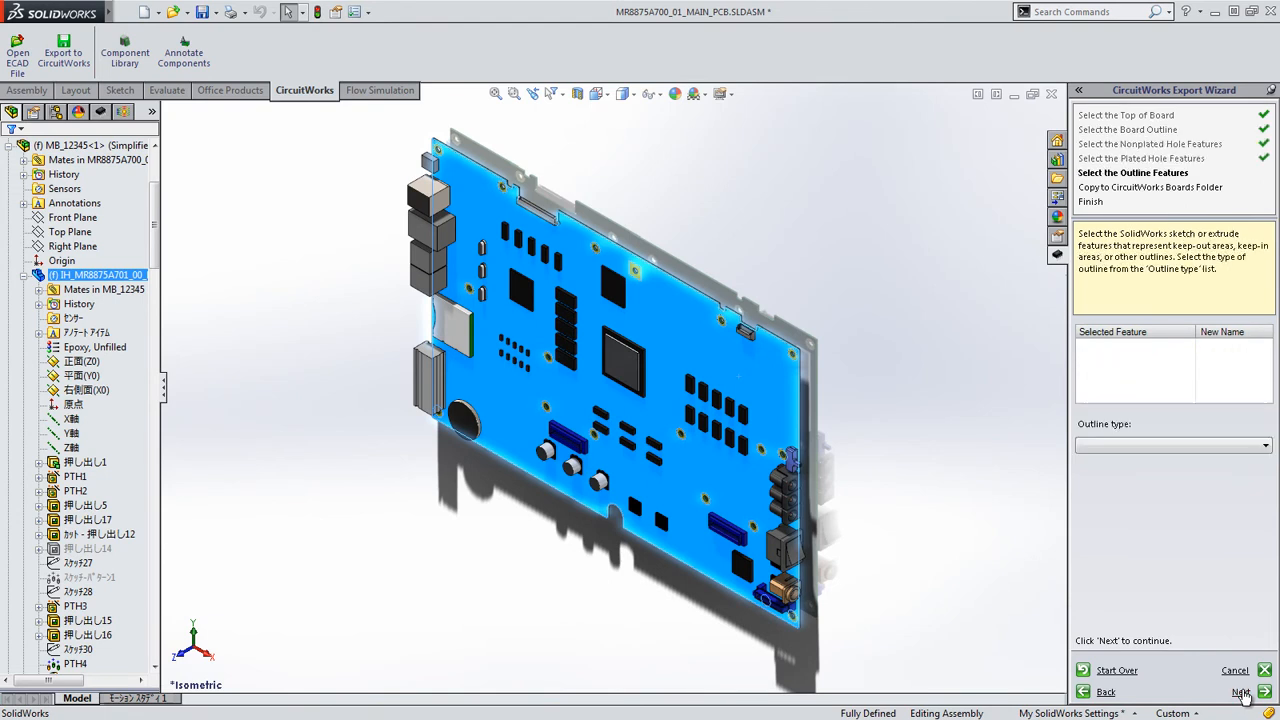
{"action": "left_click", "coordinate": [1241, 692]}
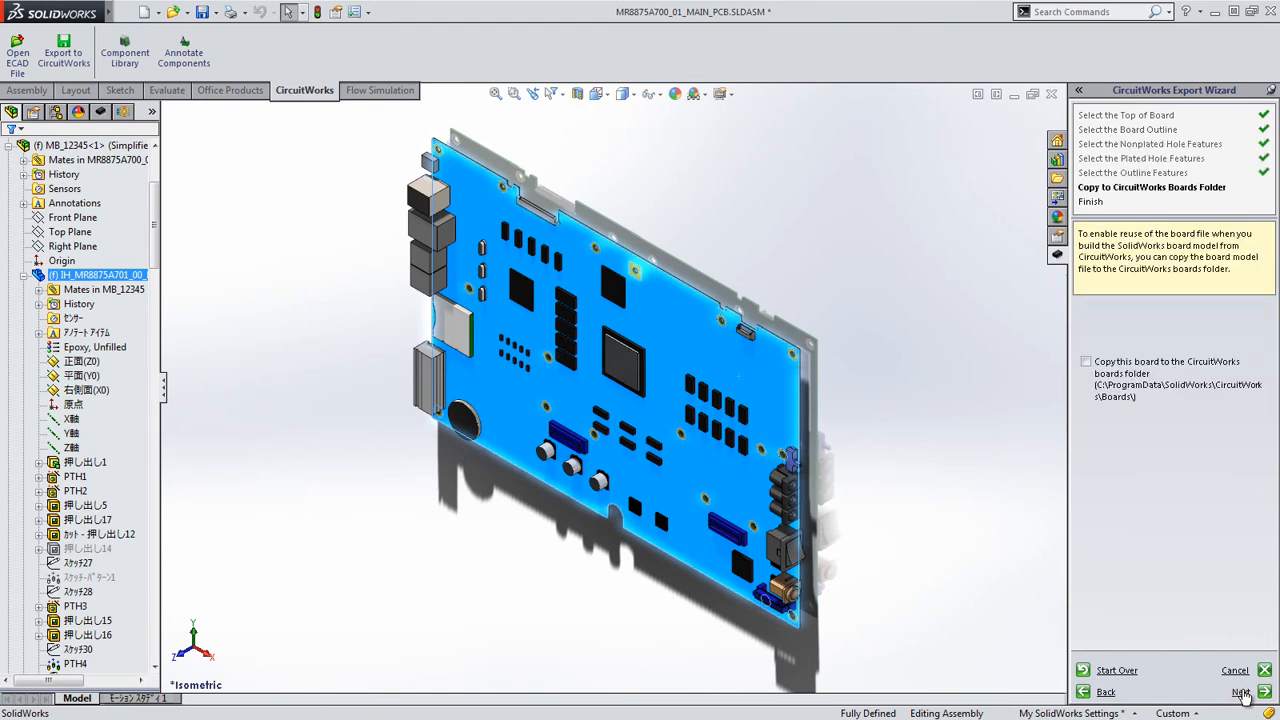
{"action": "left_click", "coordinate": [1241, 692]}
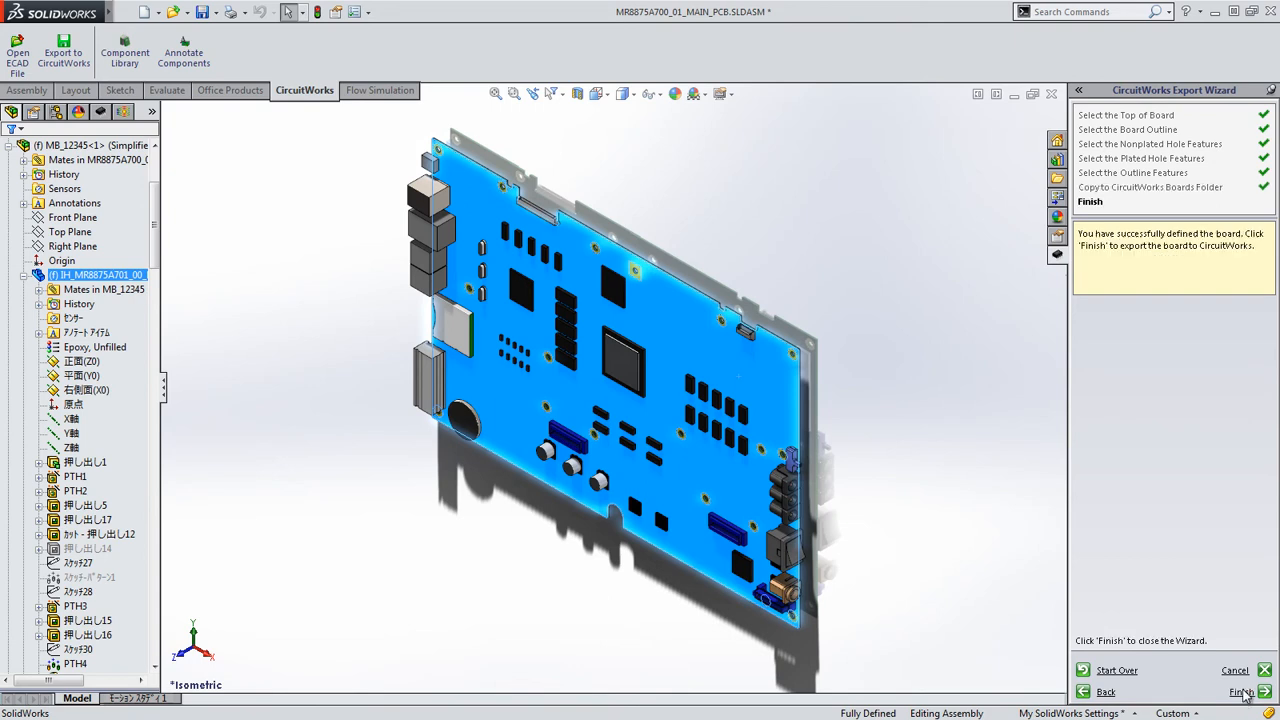
{"action": "left_click", "coordinate": [1241, 692]}
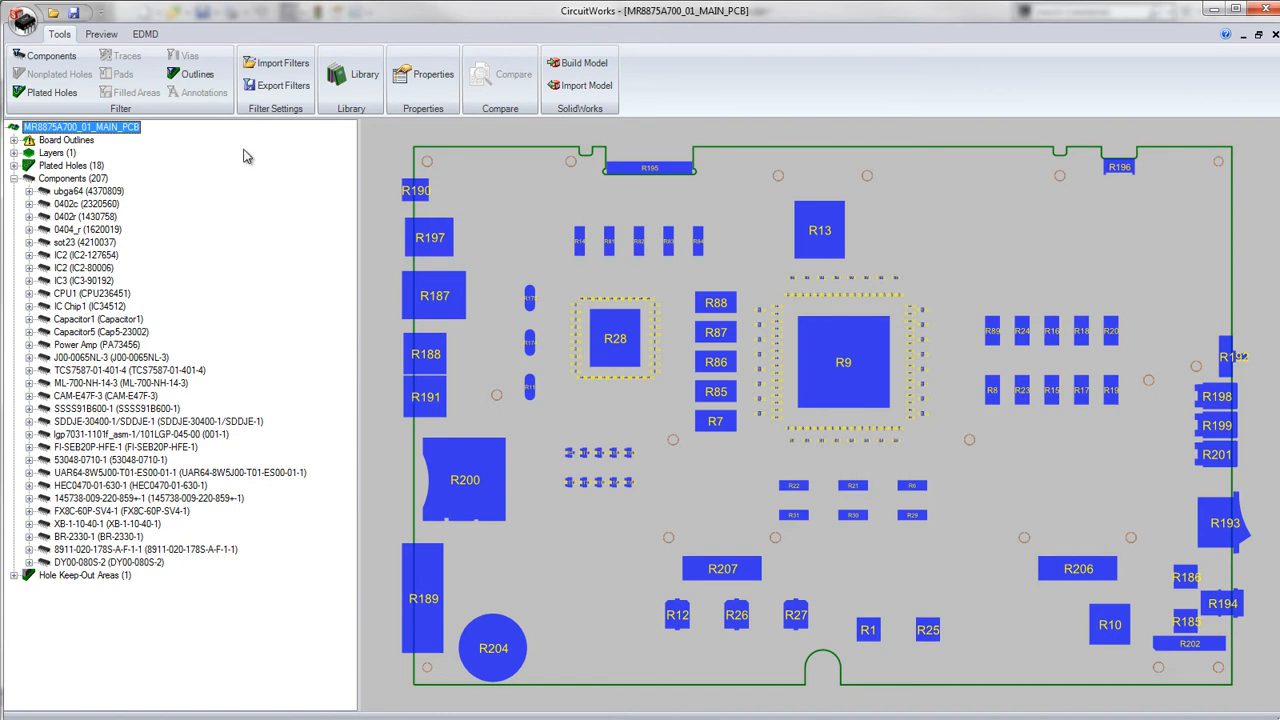
Show the properties of the components from IC2 (IC2-127654) through CPU1 (CPU236451) and fit the board in view.
{"action": "left_click", "coordinate": [423, 76]}
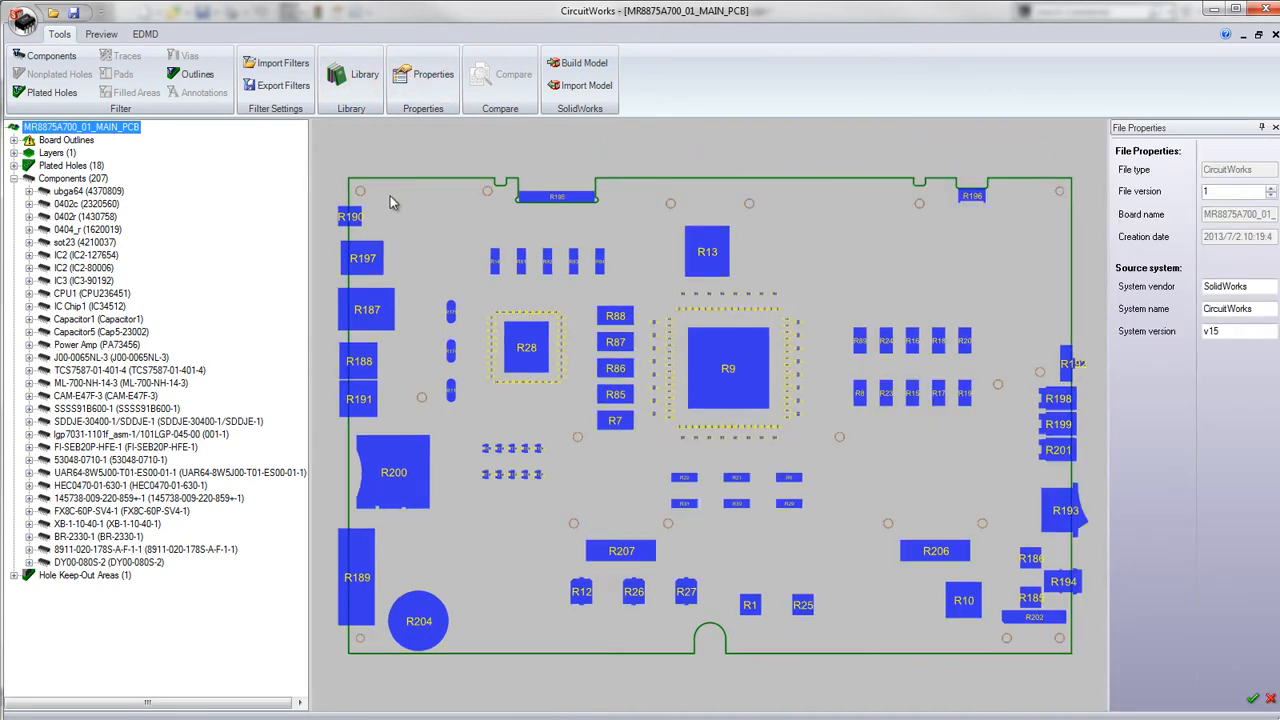
{"action": "left_click", "coordinate": [88, 256]}
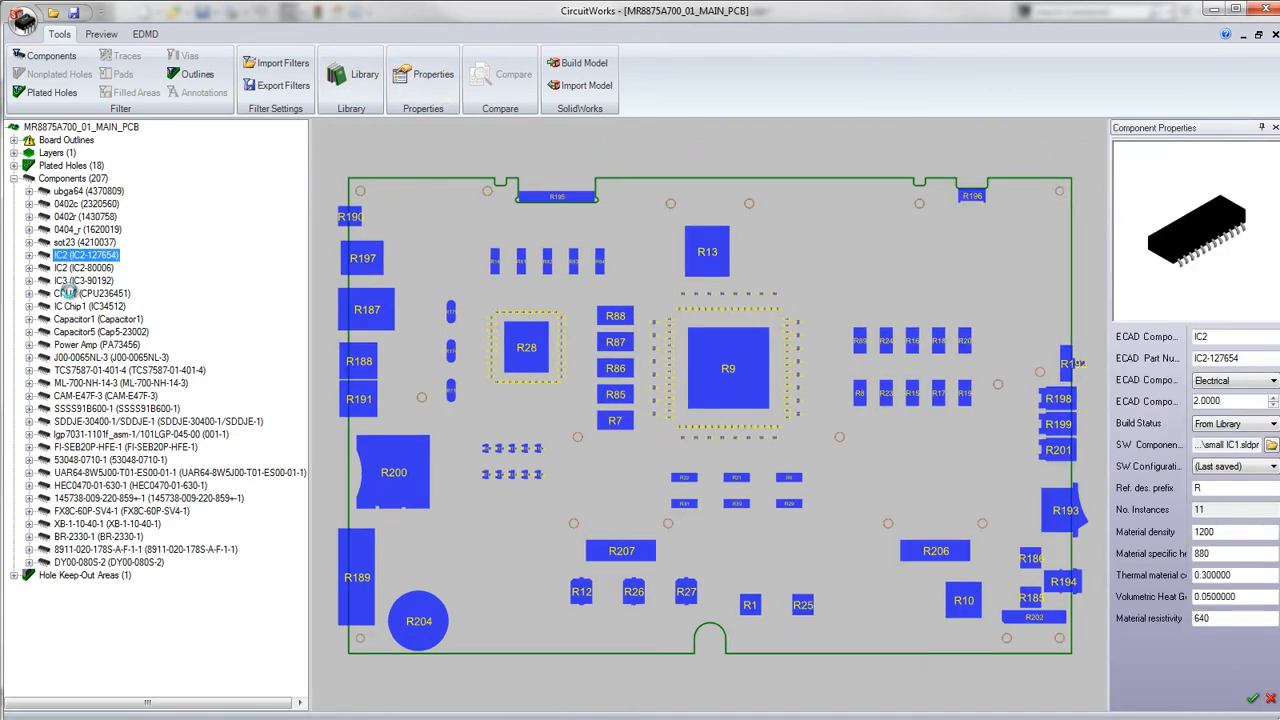
{"action": "left_click", "coordinate": [72, 294], "text": "shift"}
{"action": "right_click", "coordinate": [70, 296]}
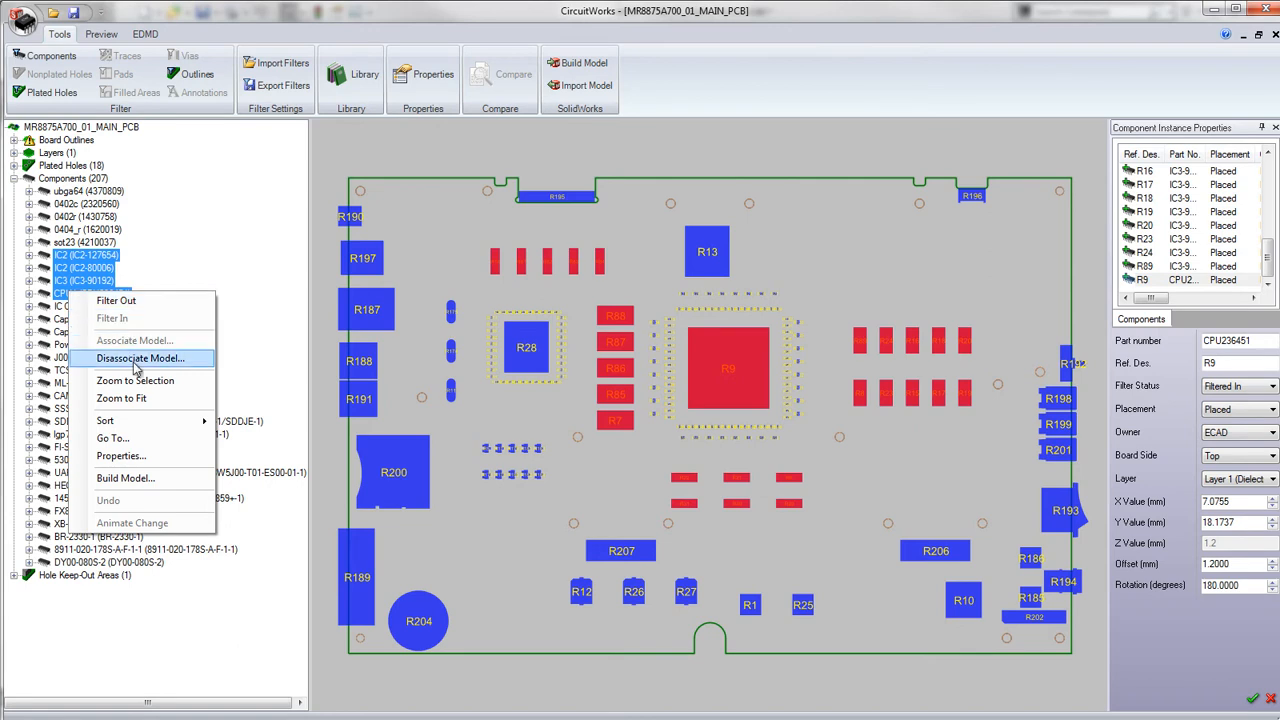
{"action": "left_click", "coordinate": [133, 399]}
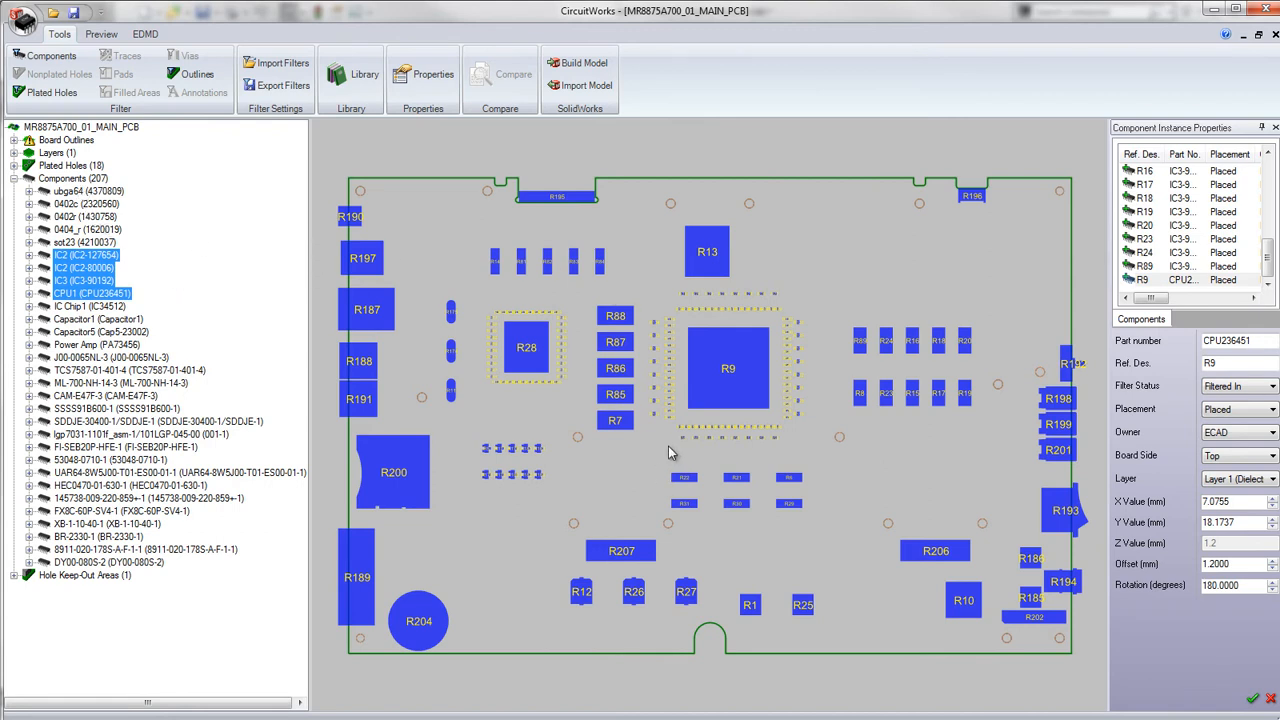
{"action": "scroll", "coordinate": [670, 443], "scroll_direction": "up", "scroll_amount": 3}
{"action": "scroll", "coordinate": [699, 420], "scroll_direction": "down", "scroll_amount": 1}
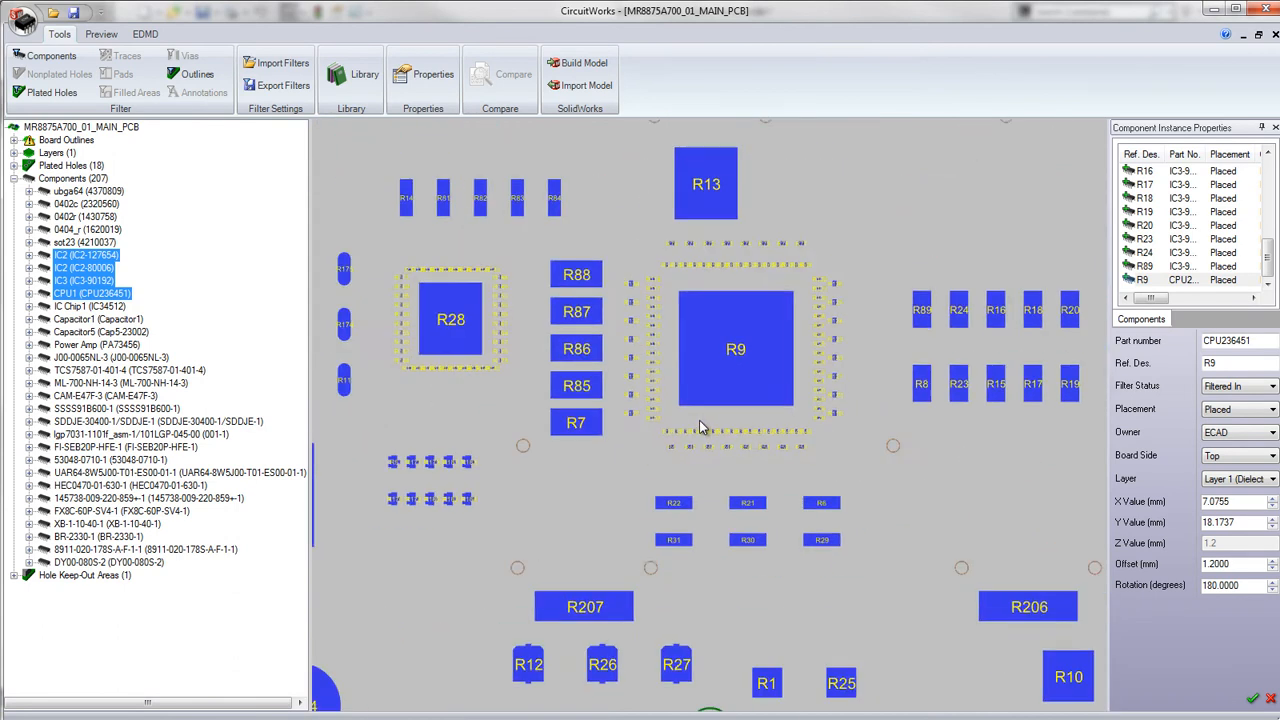
{"action": "scroll", "coordinate": [699, 427], "scroll_direction": "down", "scroll_amount": 3}
{"action": "scroll", "coordinate": [754, 482], "scroll_direction": "up", "scroll_amount": 2}
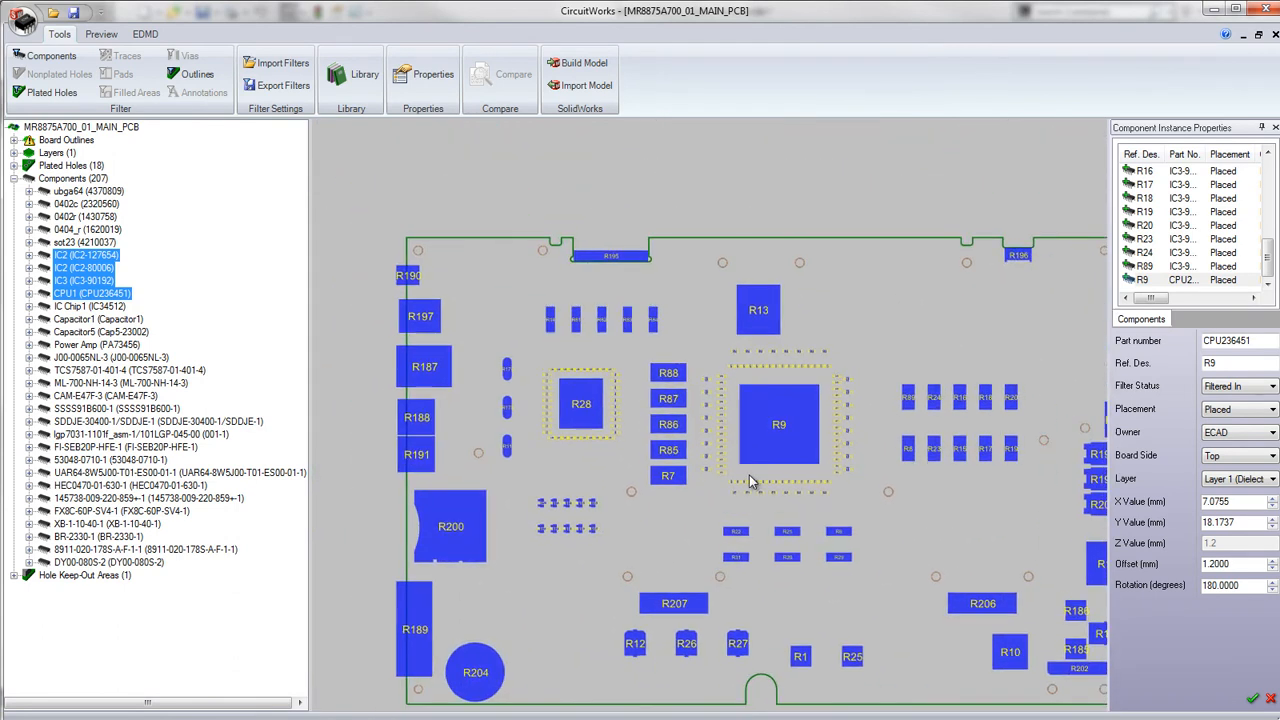
{"action": "key", "text": "f"}
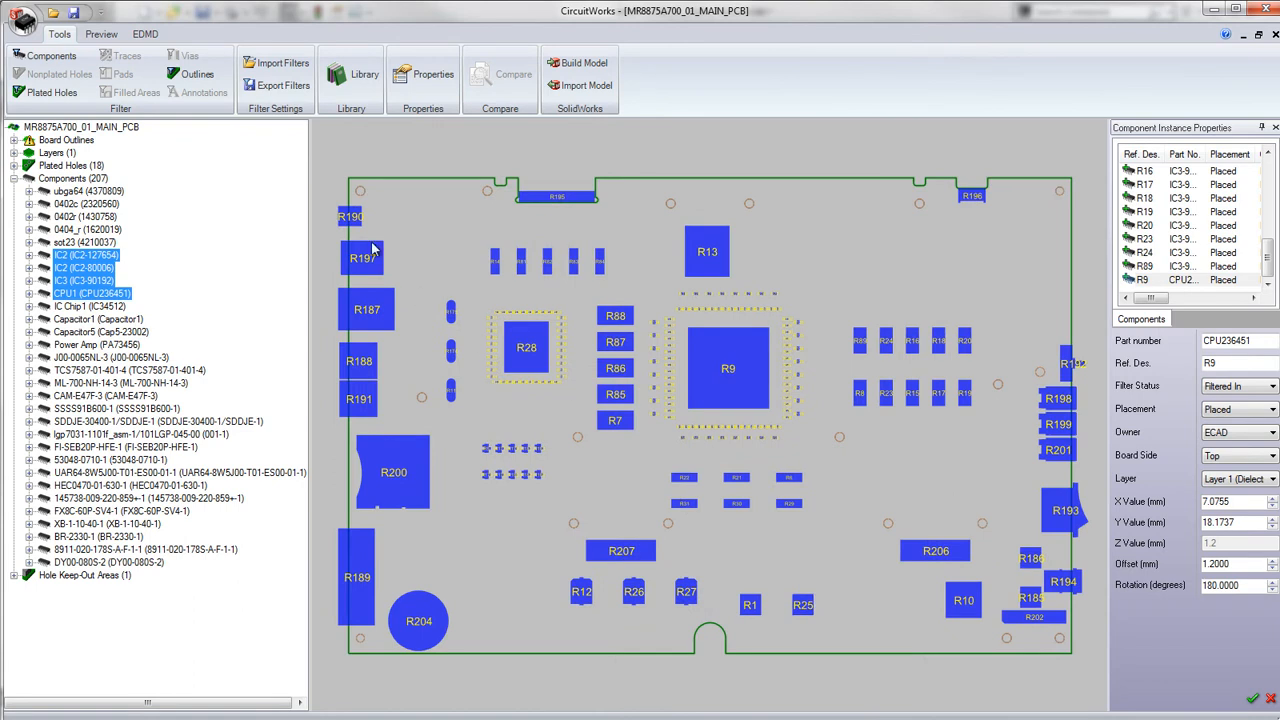
Look through the component library and its wizard for adding components up to the component selection page, and close both without adding anything.
{"action": "left_click", "coordinate": [350, 78]}
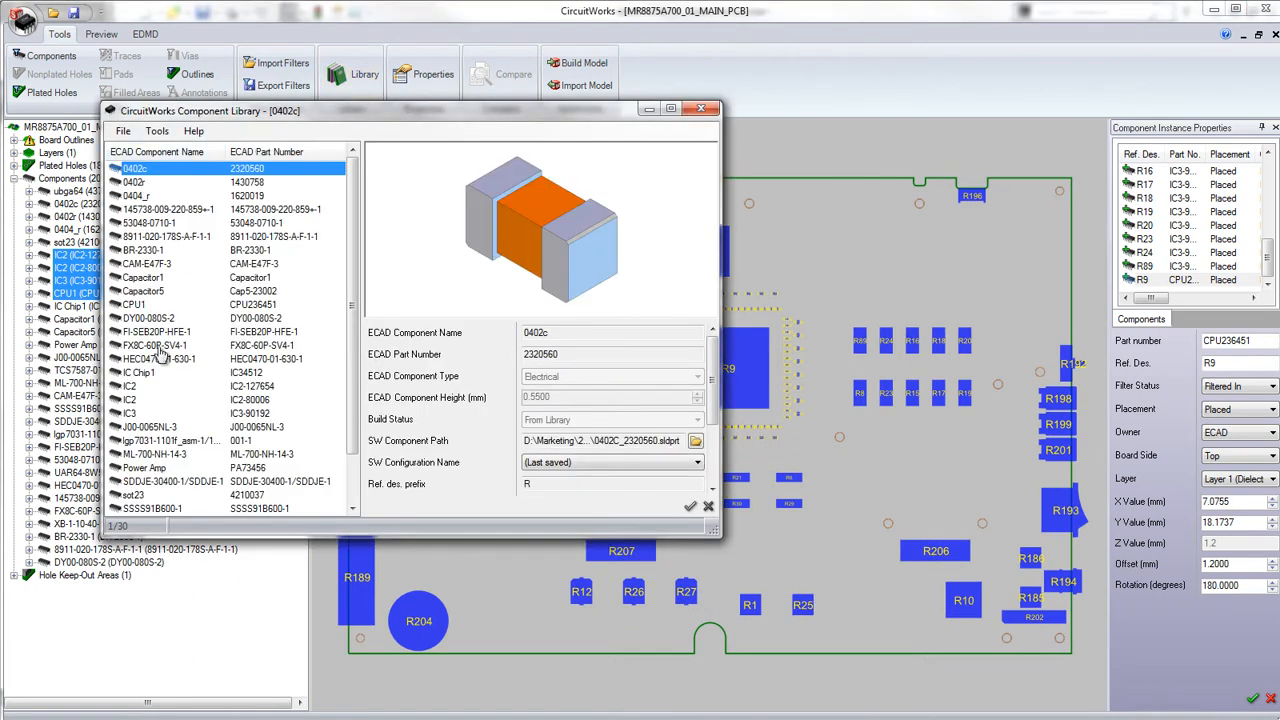
{"action": "left_click", "coordinate": [124, 132]}
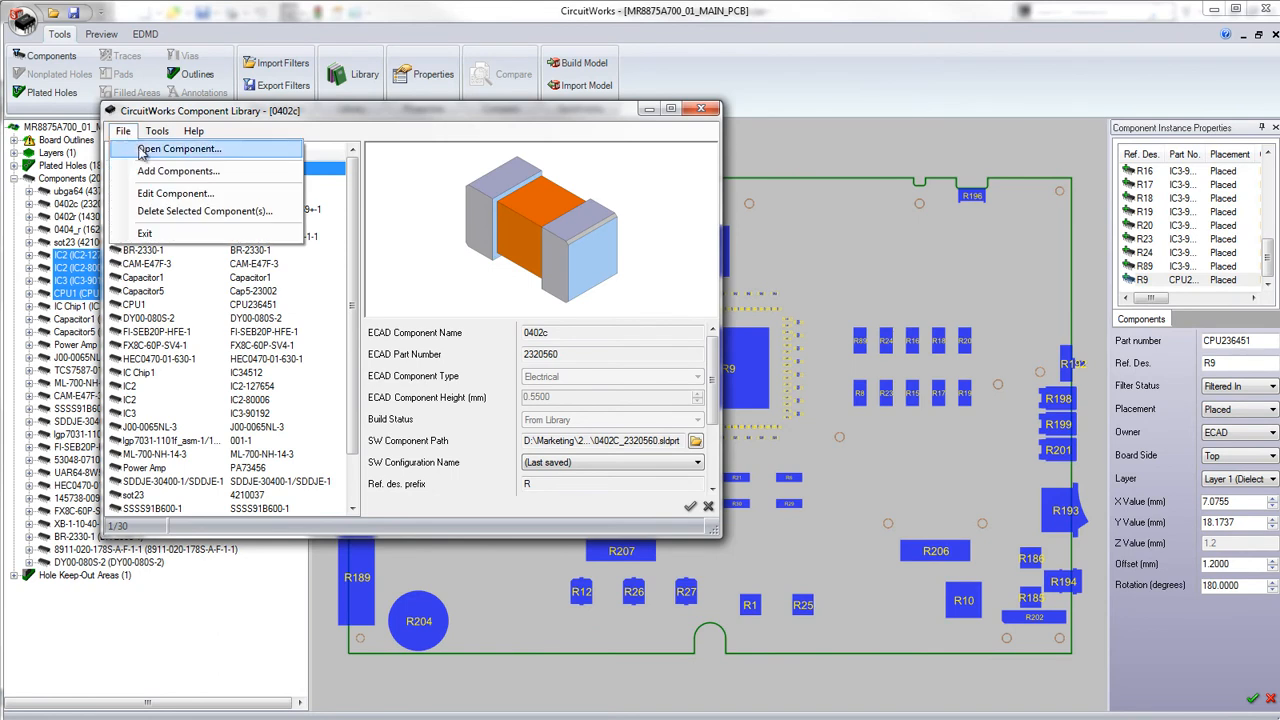
{"action": "left_click", "coordinate": [176, 171]}
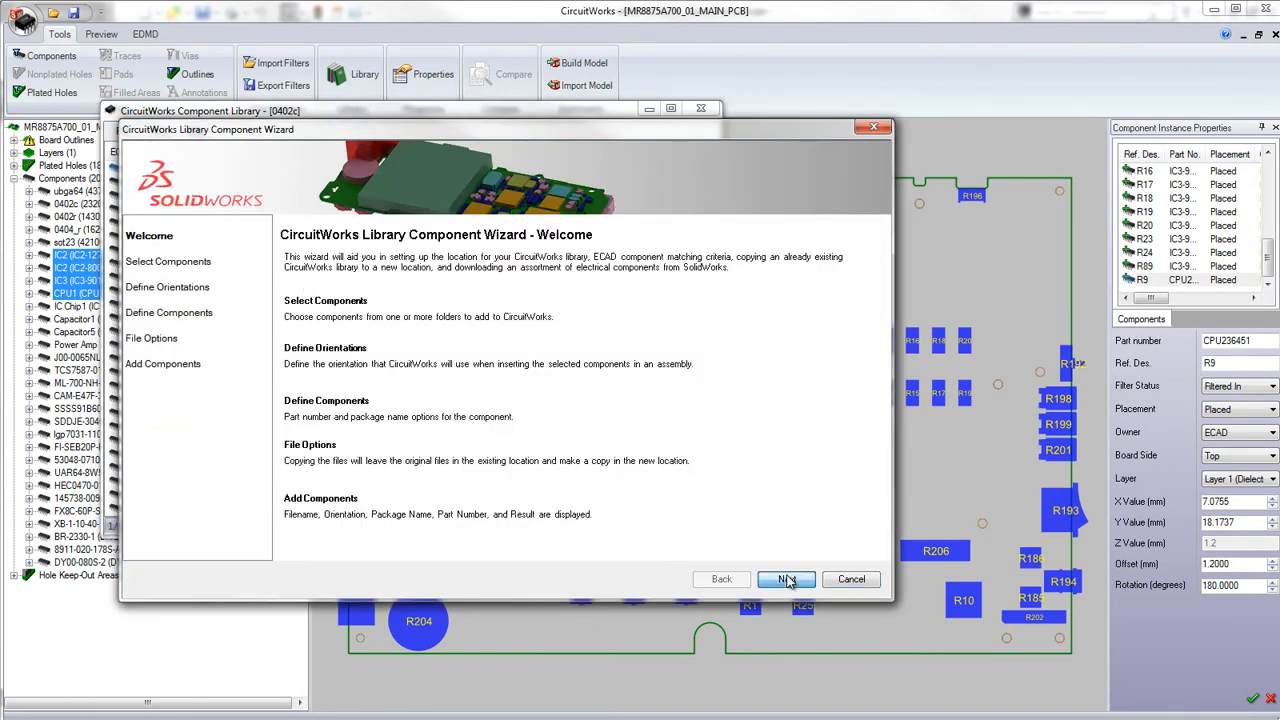
{"action": "left_click", "coordinate": [787, 580]}
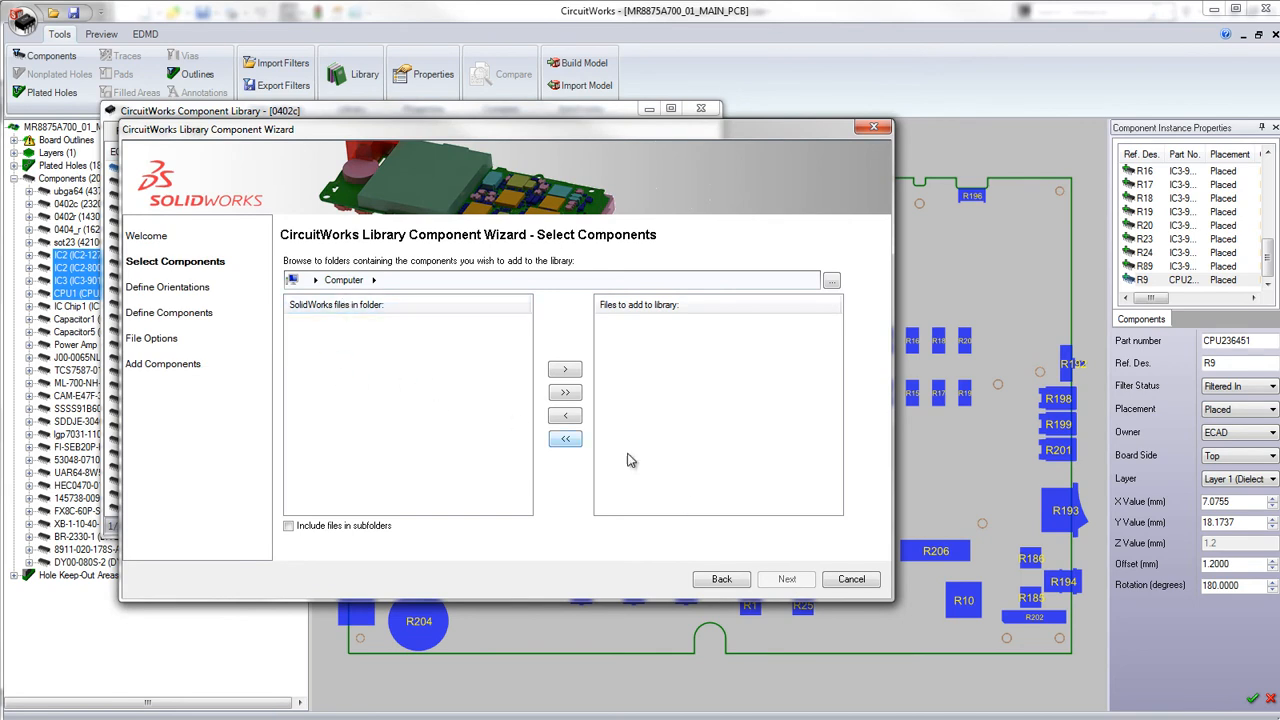
{"action": "left_click", "coordinate": [851, 579]}
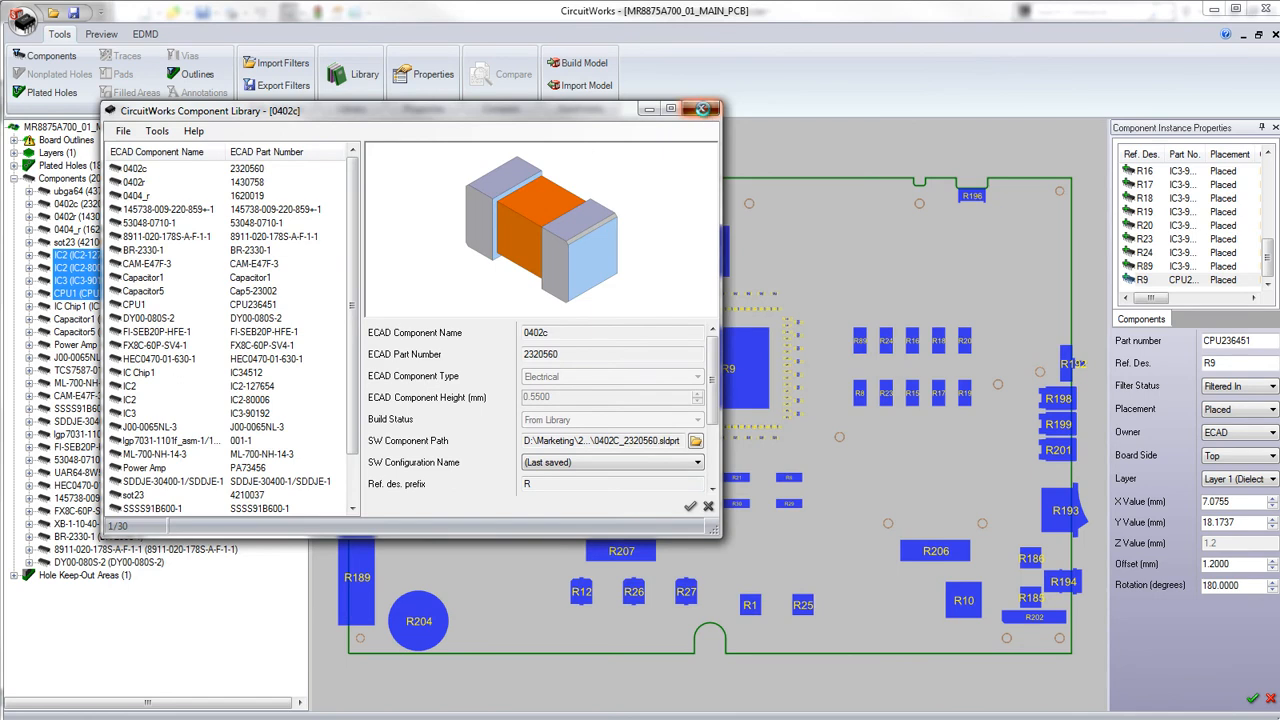
{"action": "left_click", "coordinate": [703, 109]}
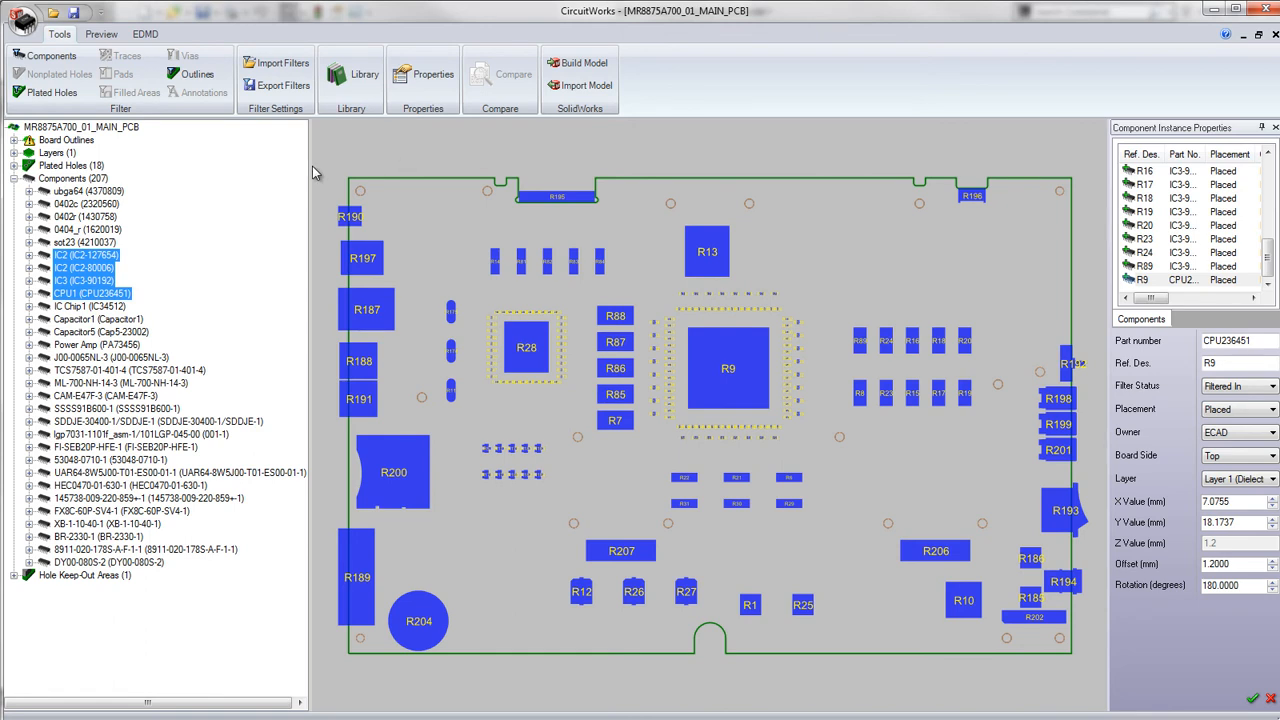
Examine the material and thermal properties of component IC2 (IC2-127654) with the property names widened to full length.
{"action": "left_click", "coordinate": [95, 242]}
{"action": "left_click", "coordinate": [63, 257]}
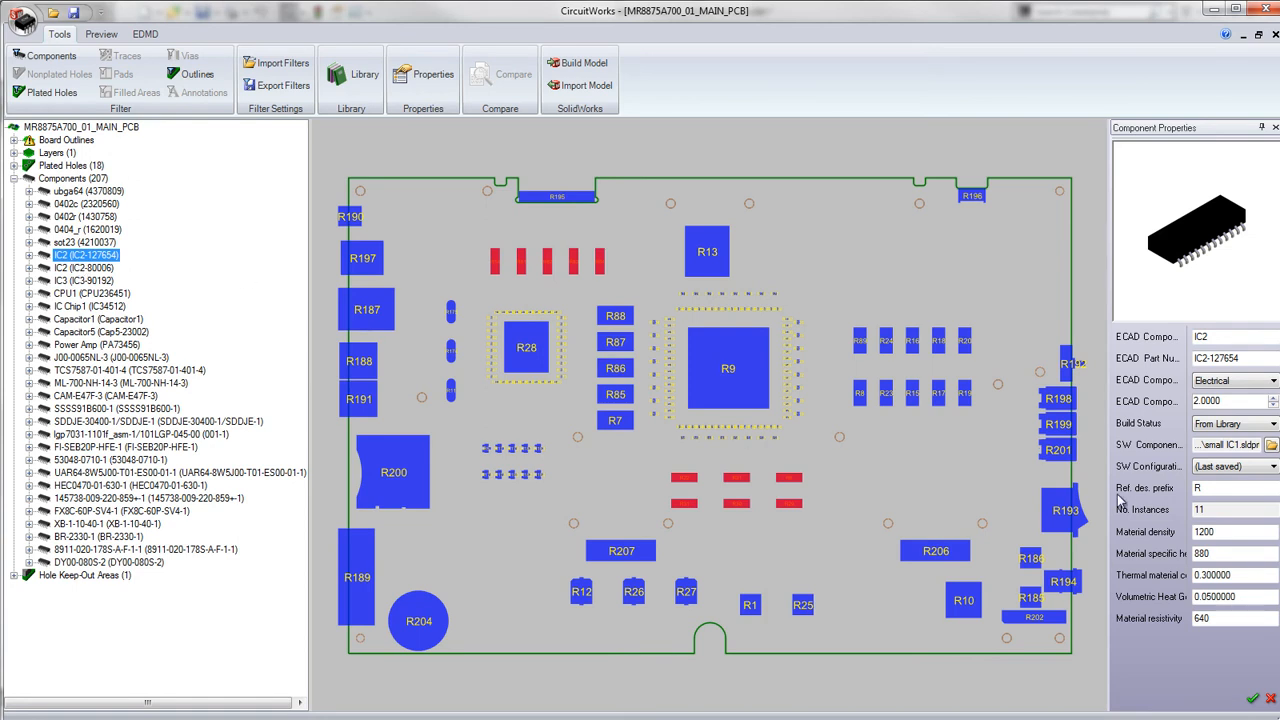
{"action": "left_click_drag", "start_coordinate": [1107, 489], "coordinate": [1040, 495]}
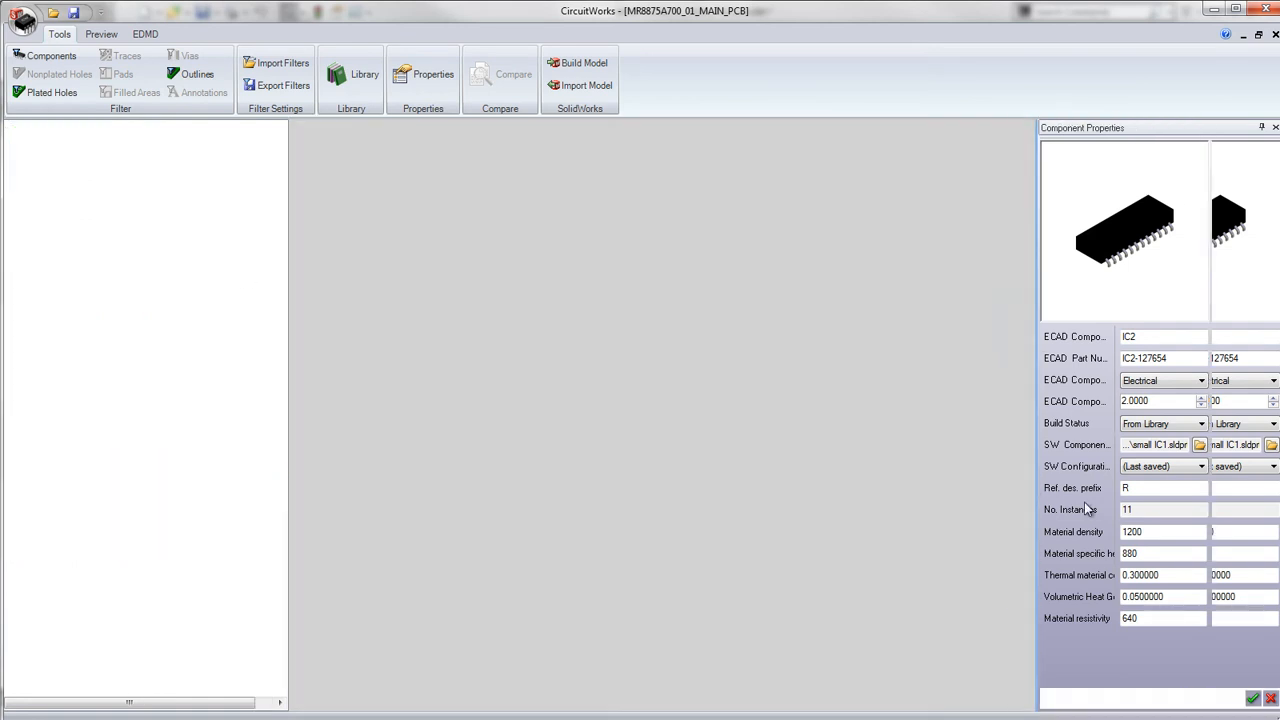
{"action": "left_click_drag", "start_coordinate": [1150, 560], "coordinate": [1163, 568]}
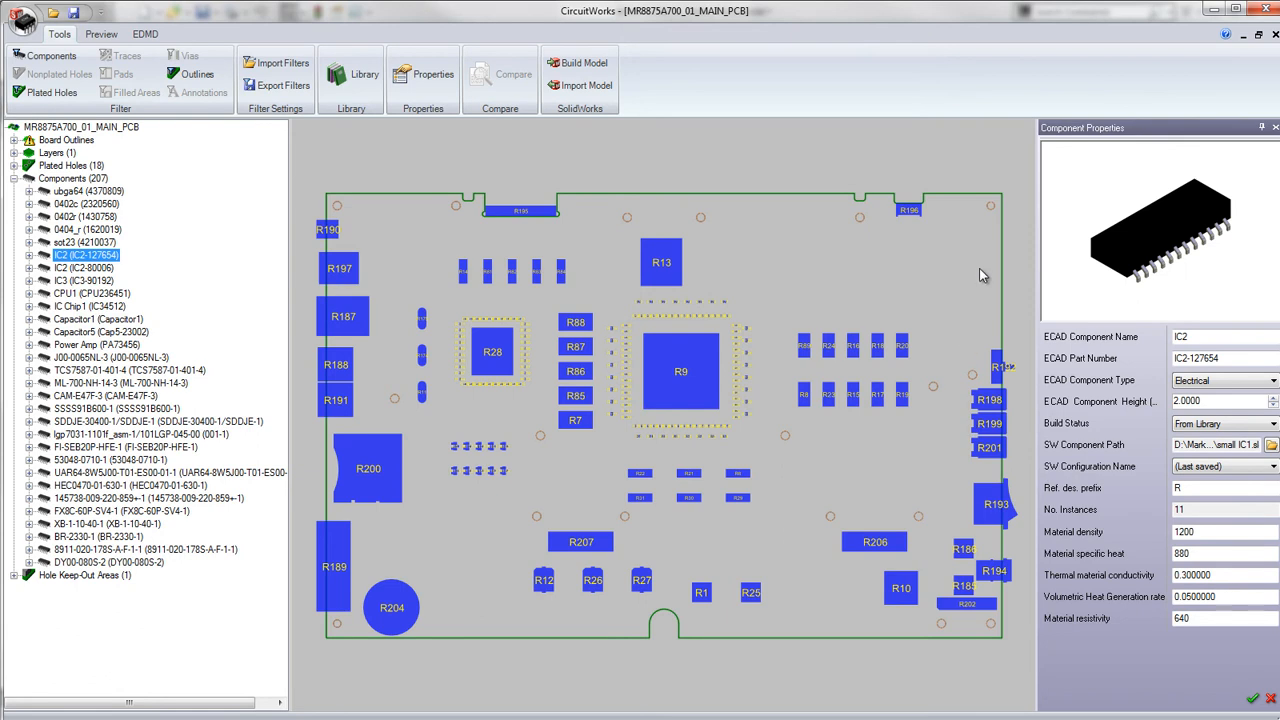
Switch to the SolidWorks assembly and start Flow Simulation's Import Data from Model for the Demo_Start project.
{"action": "left_click", "coordinate": [1212, 12]}
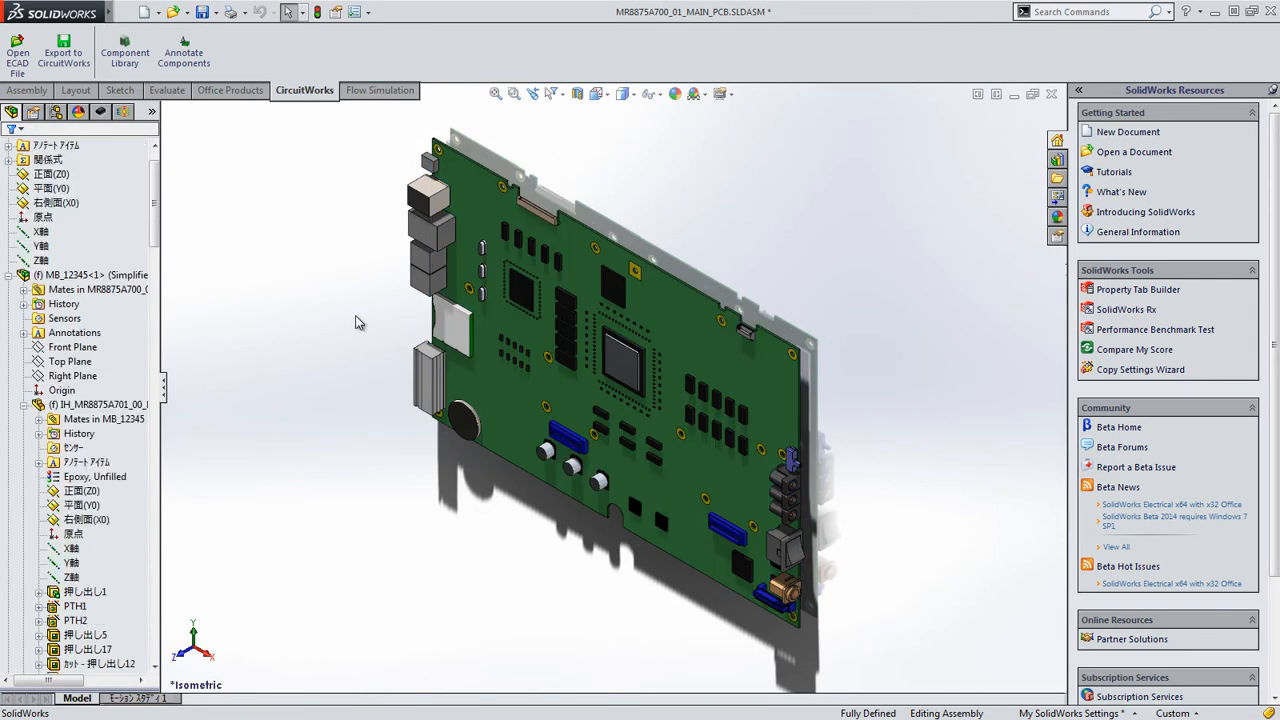
{"action": "middle_click_drag", "start_coordinate": [352, 300], "coordinate": [429, 183]}
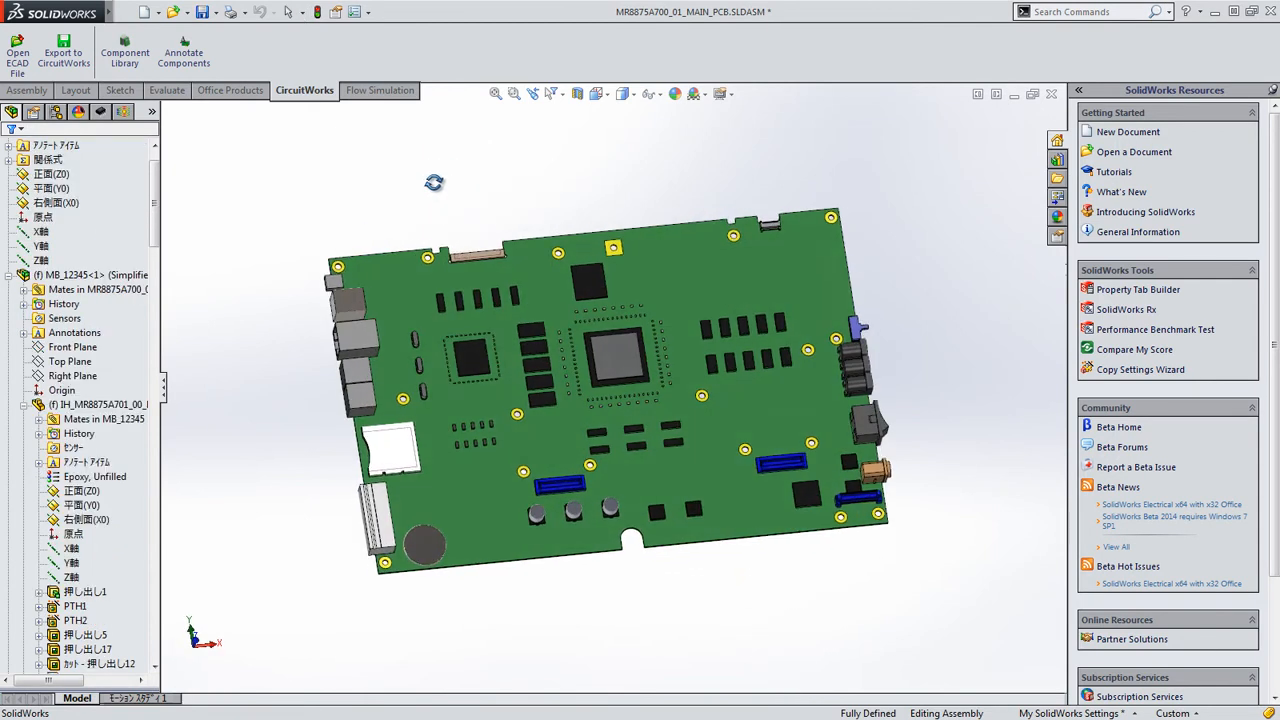
{"action": "left_click", "coordinate": [124, 112]}
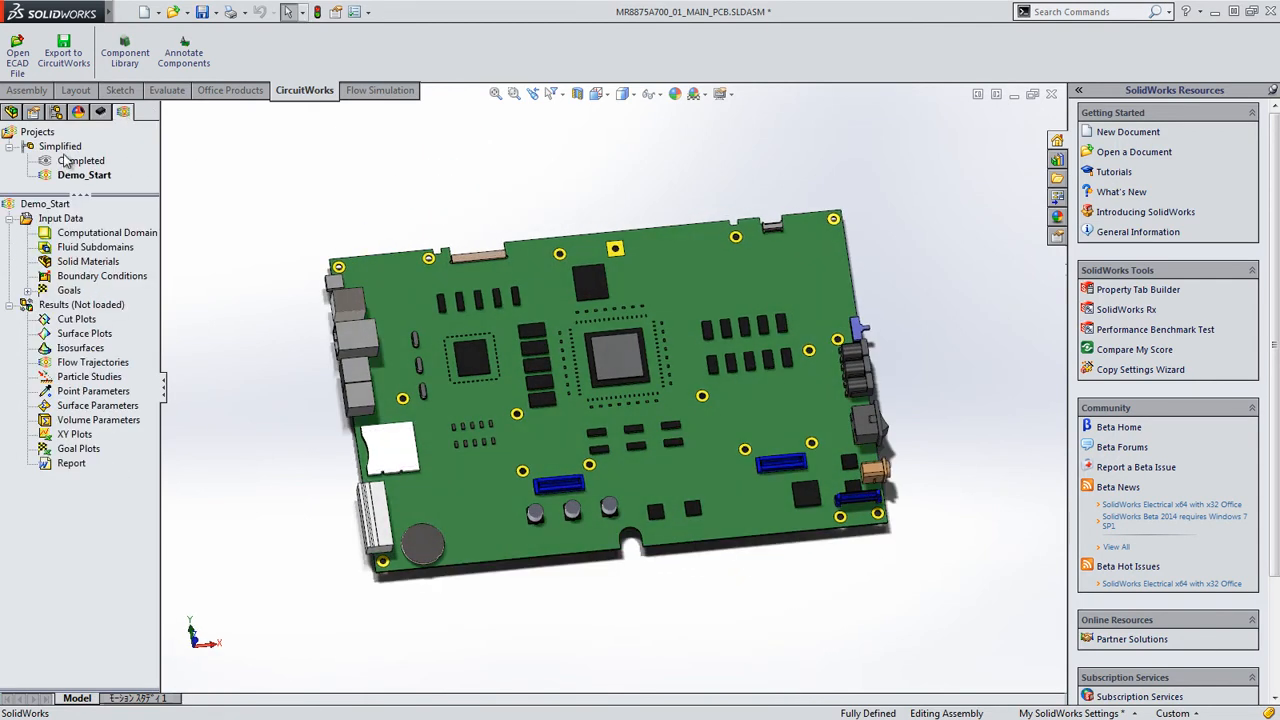
{"action": "mouse_move", "coordinate": [95, 12]}
{"action": "left_click", "coordinate": [326, 12]}
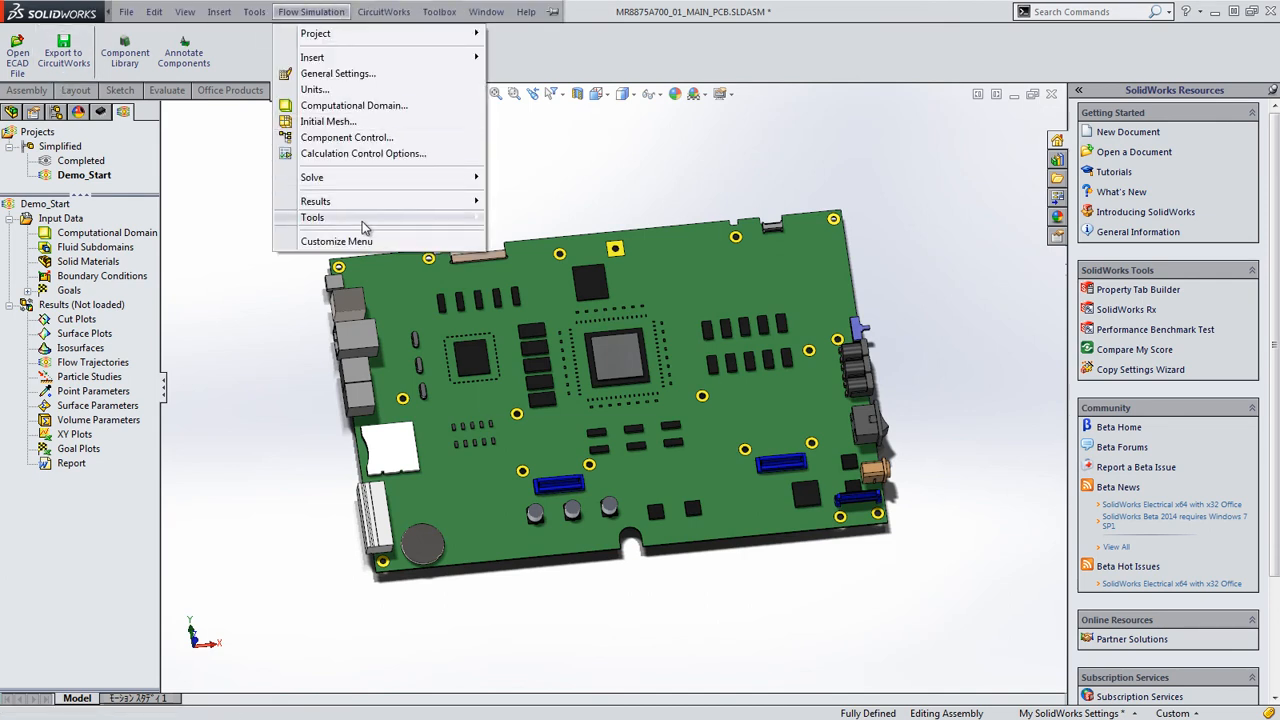
{"action": "mouse_move", "coordinate": [362, 221]}
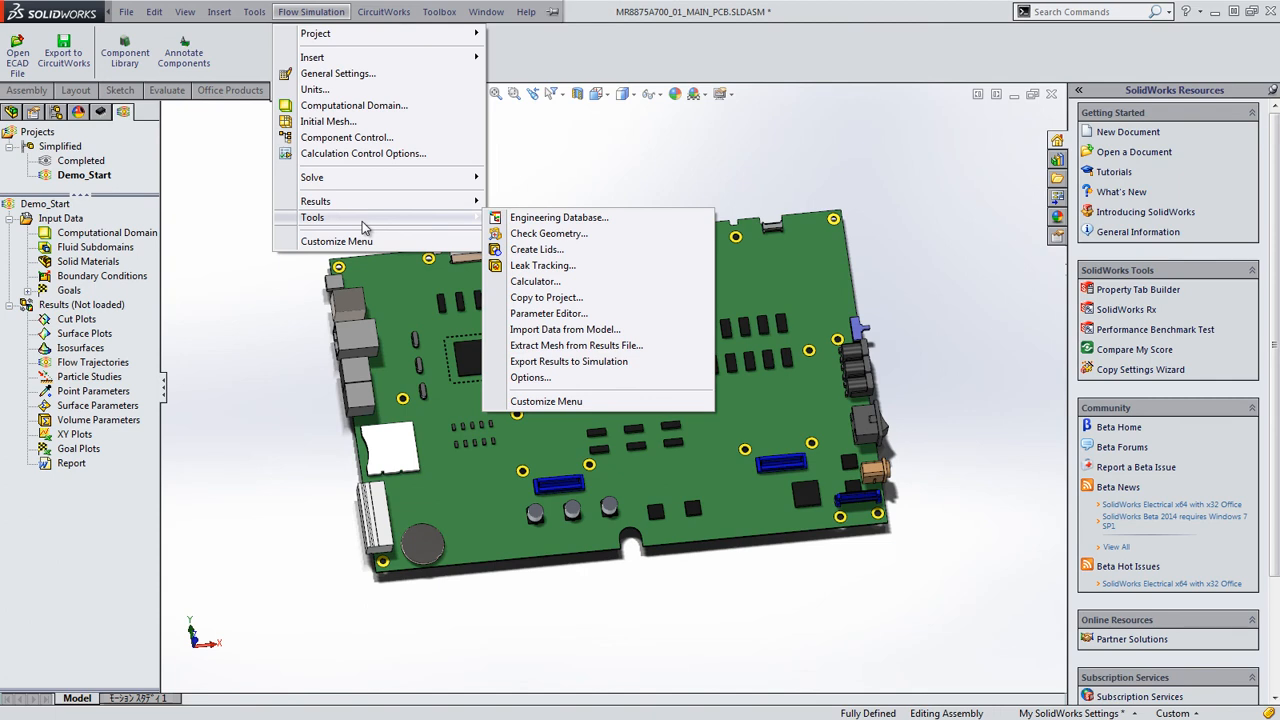
{"action": "left_click", "coordinate": [582, 339]}
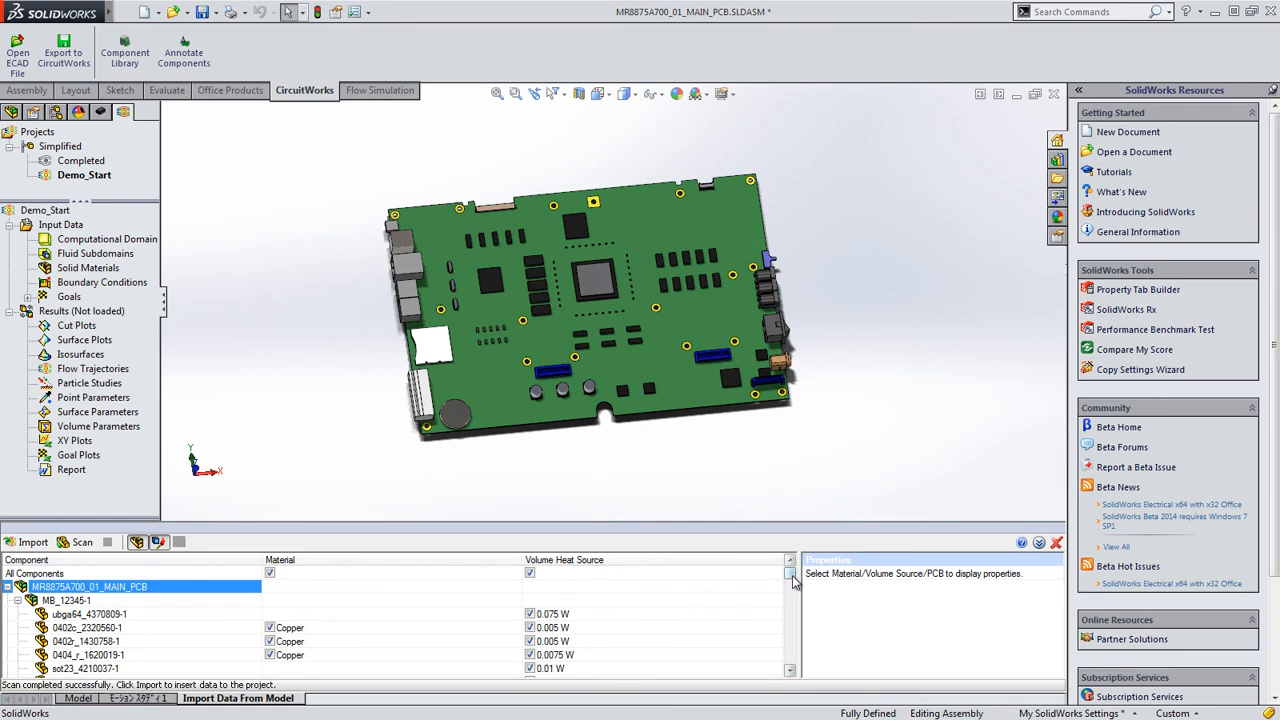
Review the scanned component list and import all materials and volume heat sources into the Demo_Start project.
{"action": "left_click", "coordinate": [325, 642]}
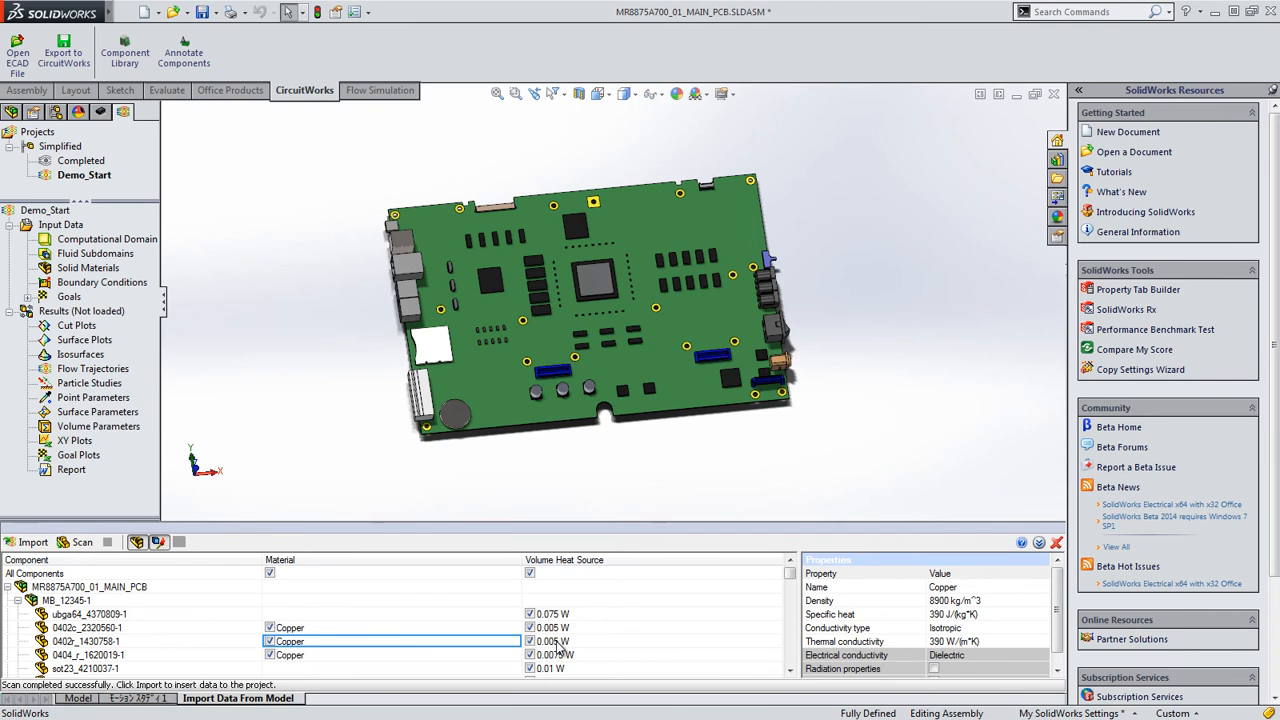
{"action": "left_click_drag", "start_coordinate": [790, 577], "coordinate": [790, 666]}
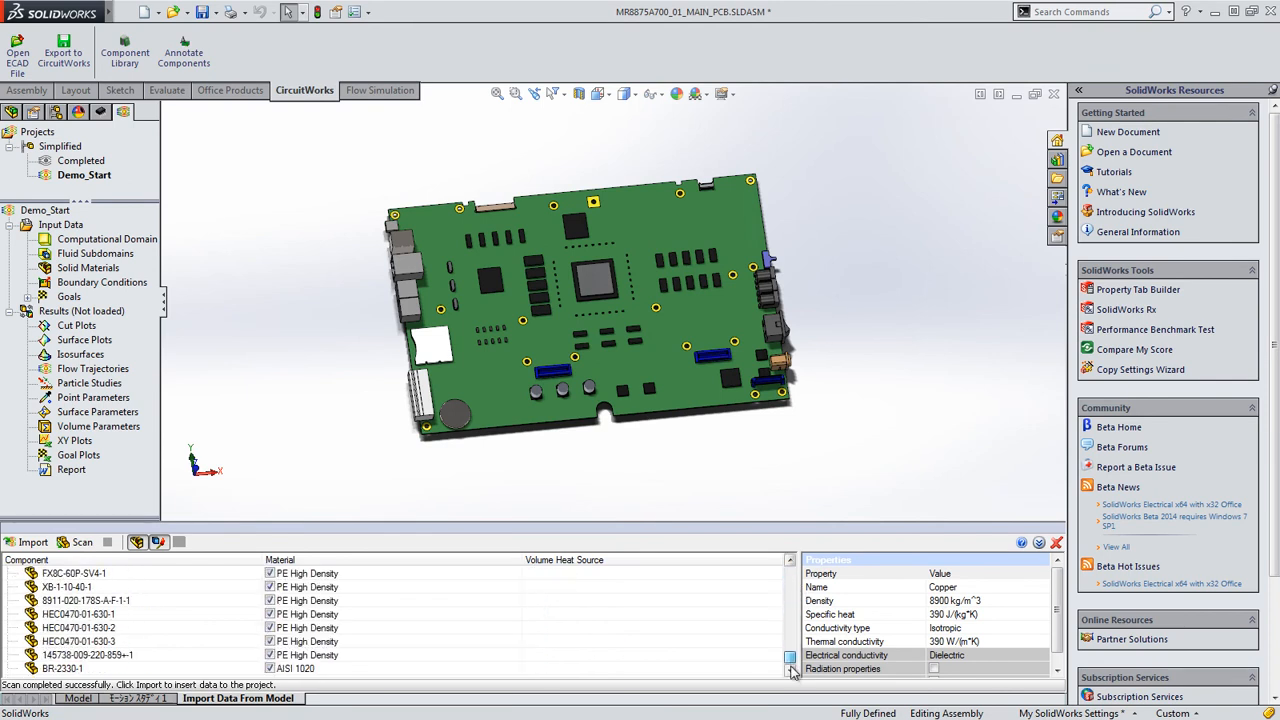
{"action": "left_click", "coordinate": [30, 543]}
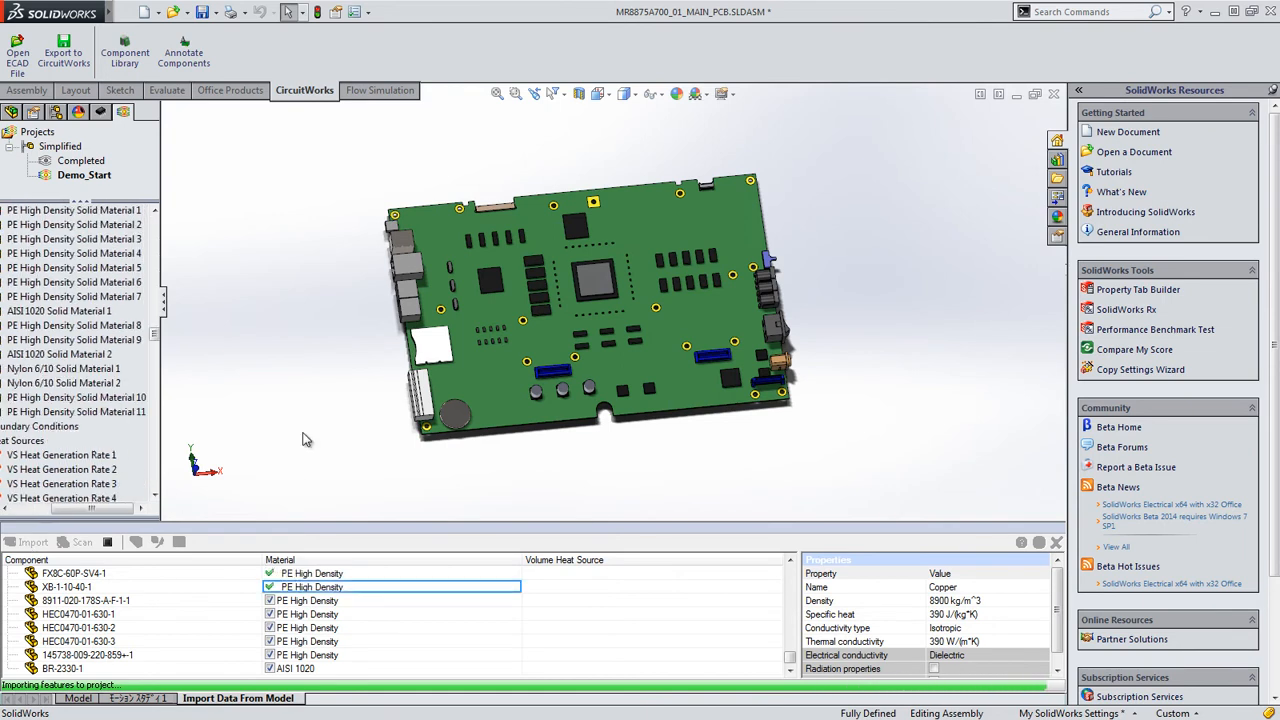
Close the model data import, collapse the SolidWorks resources and show the imported solid materials of the Demo_Start project.
{"action": "left_click", "coordinate": [1273, 89]}
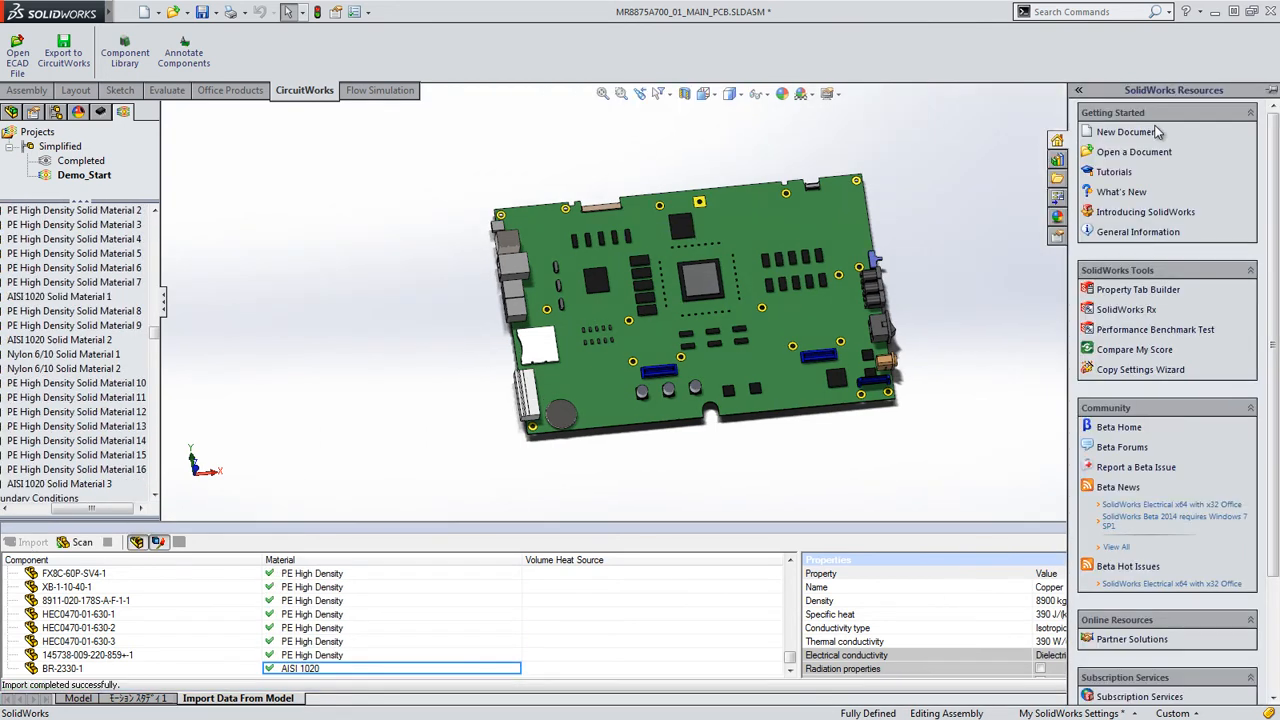
{"action": "left_click", "coordinate": [1009, 263]}
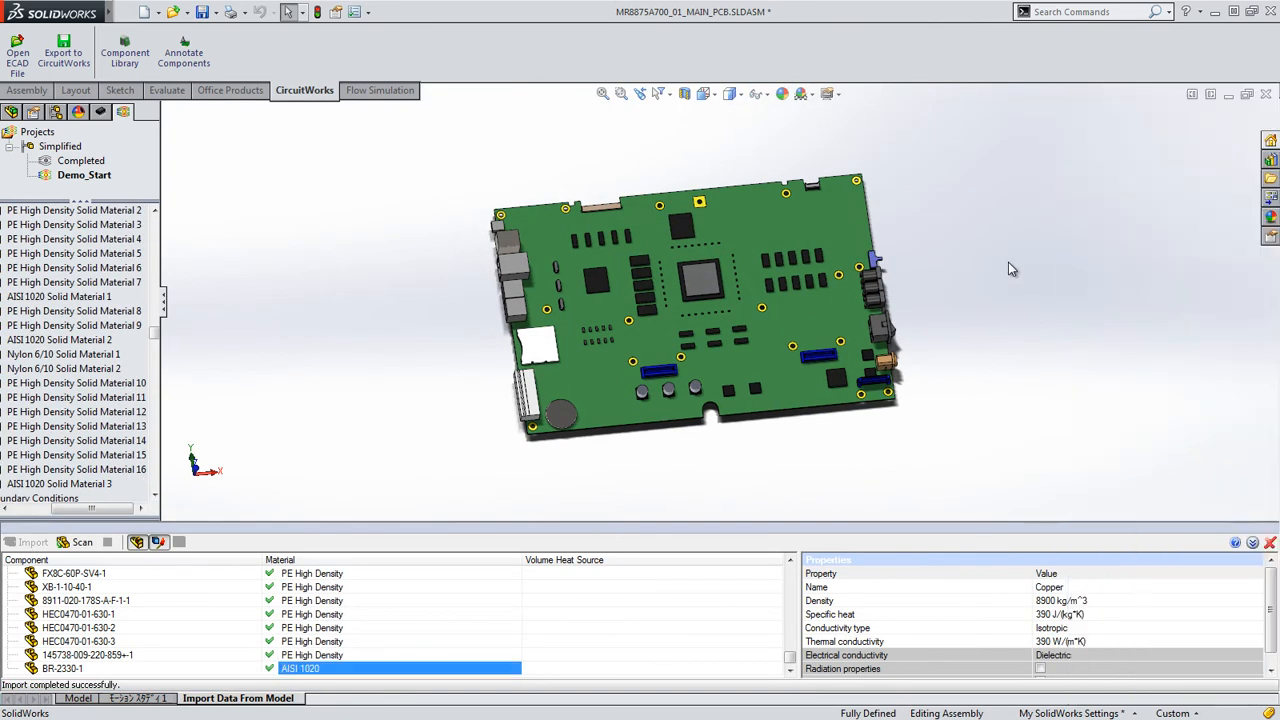
{"action": "left_click", "coordinate": [1270, 542]}
{"action": "left_click_drag", "start_coordinate": [155, 415], "coordinate": [178, 214]}
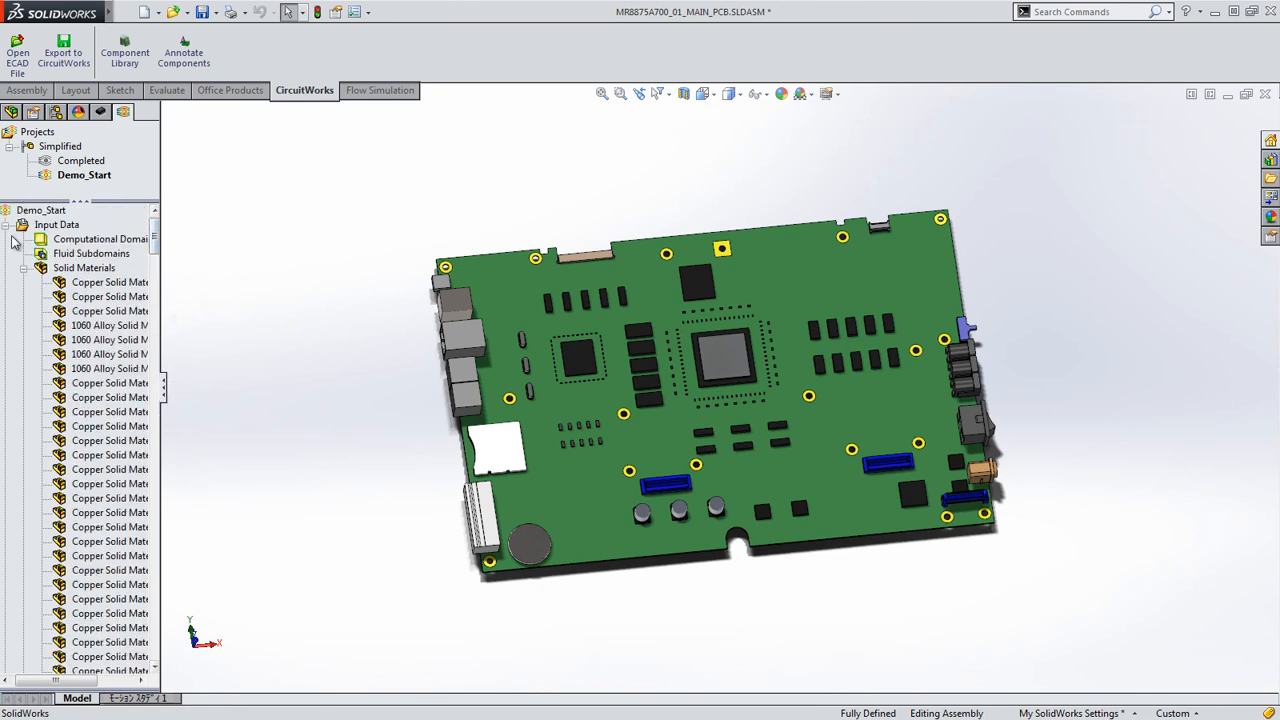
Activate the Completed project, collapse its input data and show all of its cut plots on the board.
{"action": "left_click", "coordinate": [82, 161]}
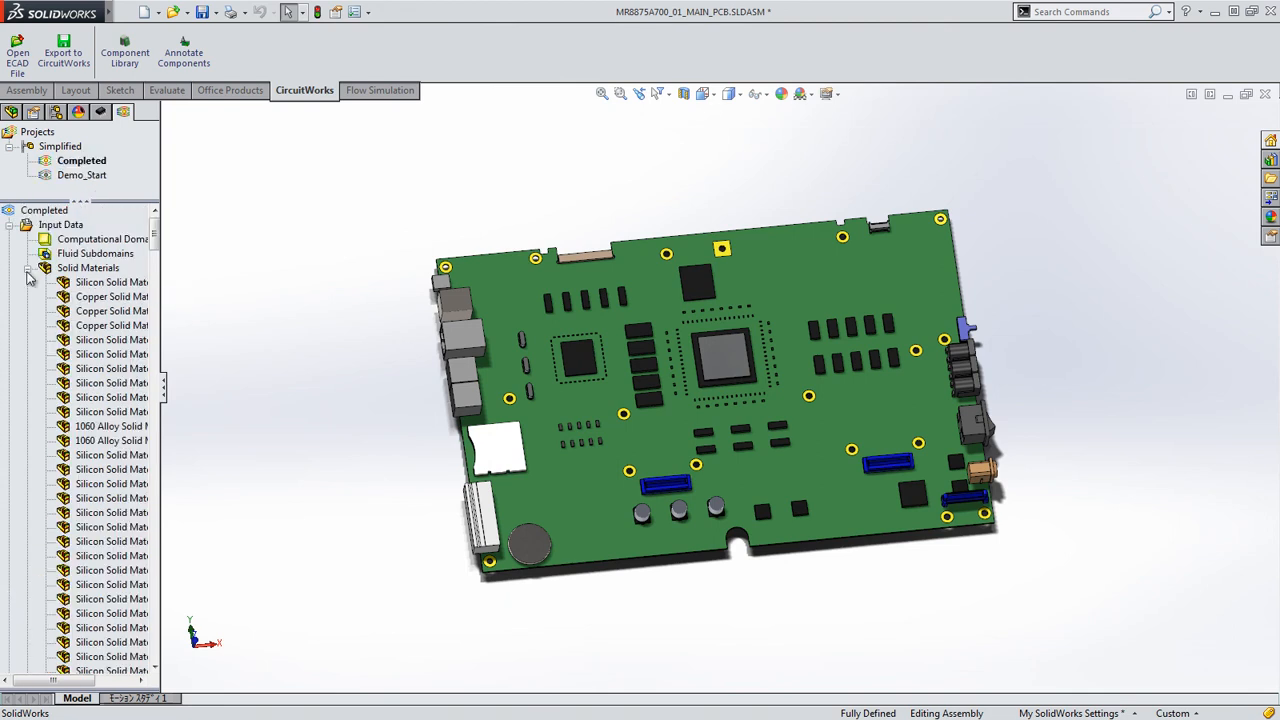
{"action": "left_click", "coordinate": [10, 225]}
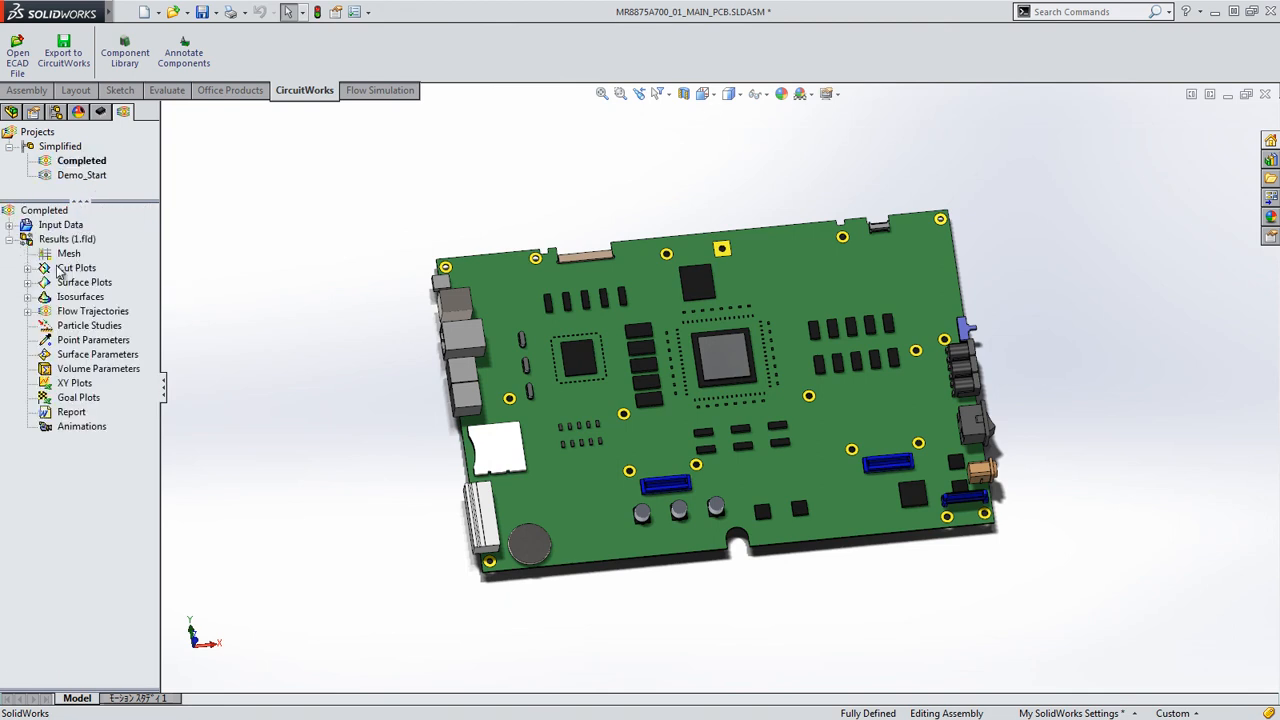
{"action": "right_click", "coordinate": [74, 270]}
{"action": "left_click", "coordinate": [100, 302]}
{"action": "middle_click_drag", "start_coordinate": [380, 468], "coordinate": [437, 337]}
Show all surface plots and all flow trajectories of the Completed project.
{"action": "right_click", "coordinate": [78, 283]}
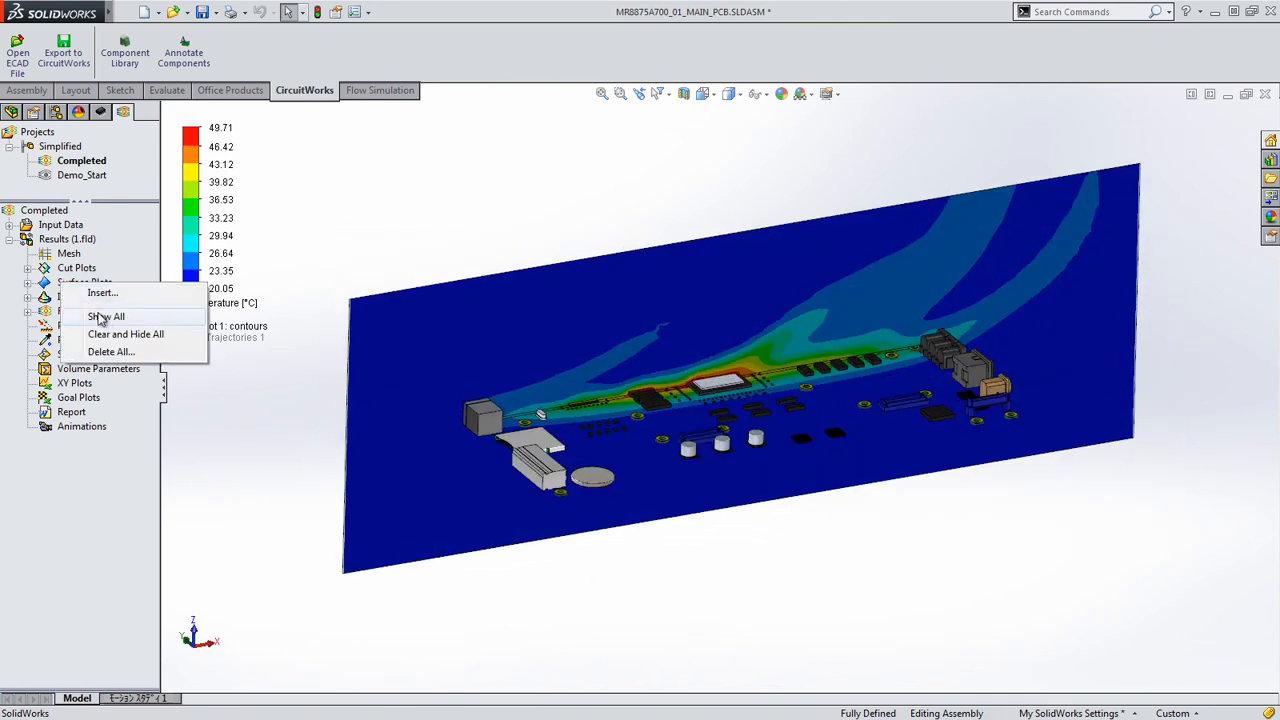
{"action": "left_click", "coordinate": [104, 316]}
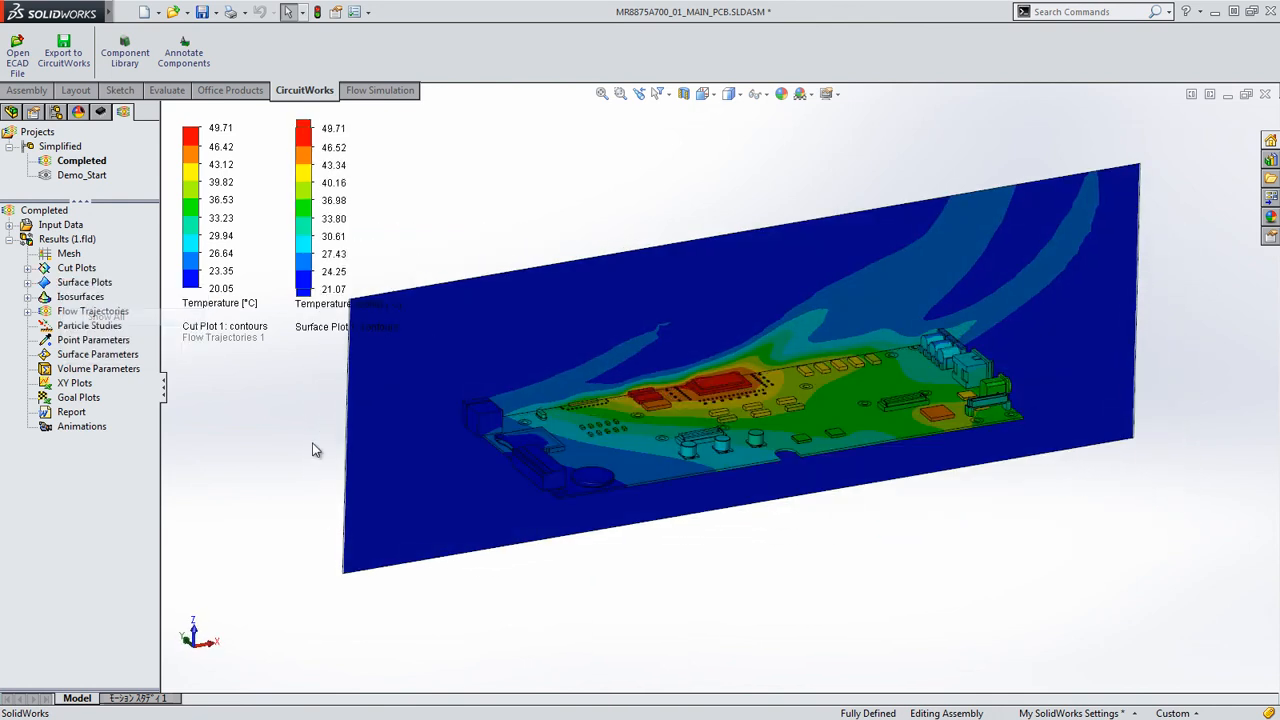
{"action": "right_click", "coordinate": [71, 314]}
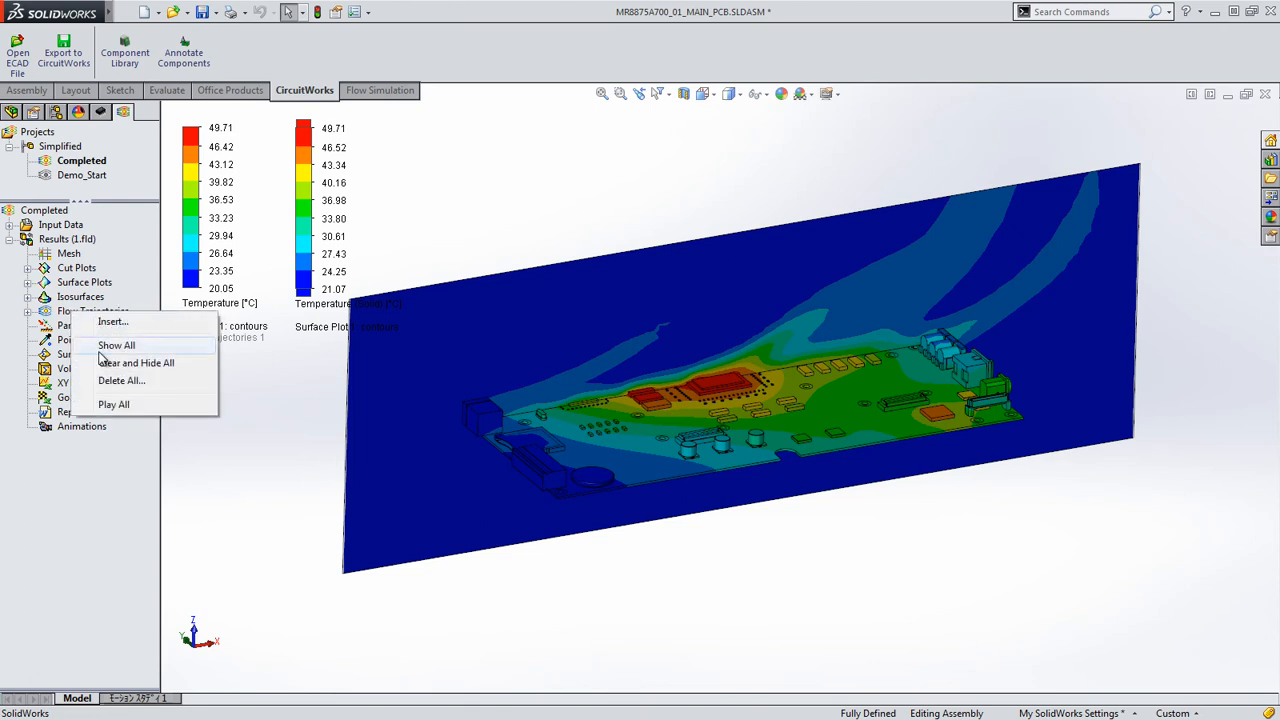
{"action": "left_click", "coordinate": [105, 347]}
{"action": "middle_click_drag", "start_coordinate": [300, 491], "coordinate": [343, 508]}
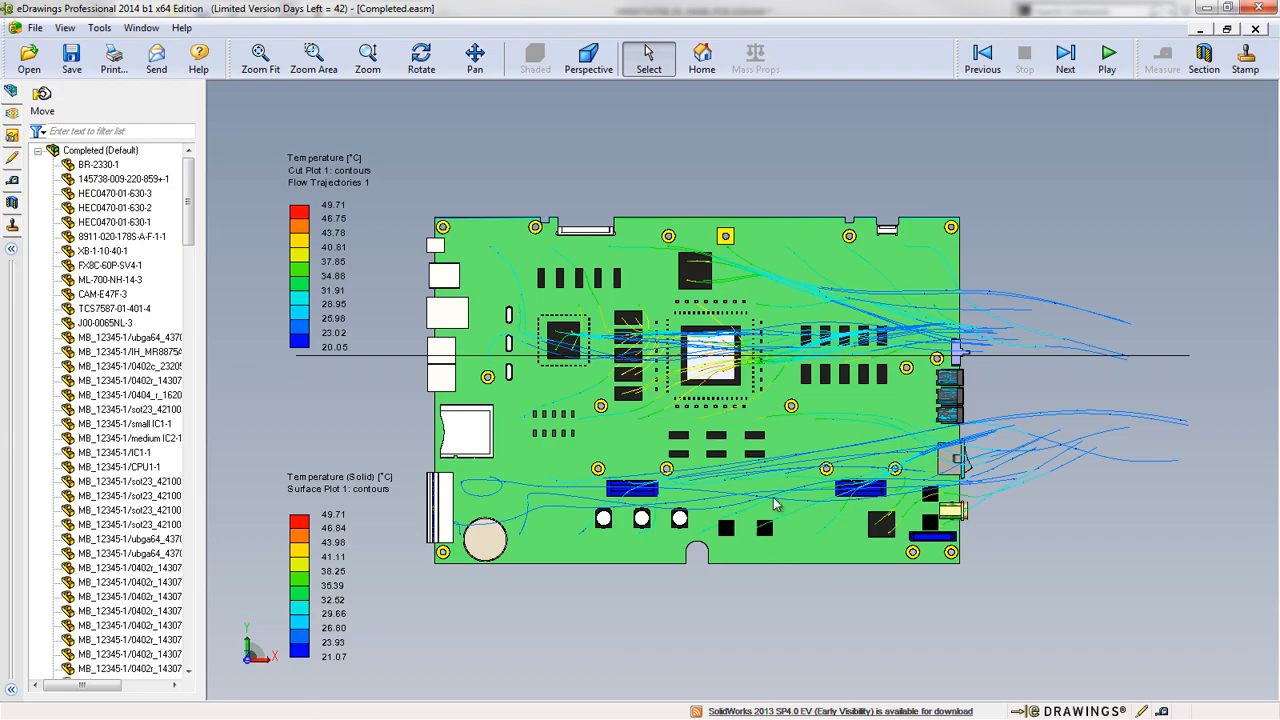
Select all components of the board assembly and hide them so only the simulation results are displayed.
{"action": "middle_click_drag", "start_coordinate": [773, 497], "coordinate": [815, 432]}
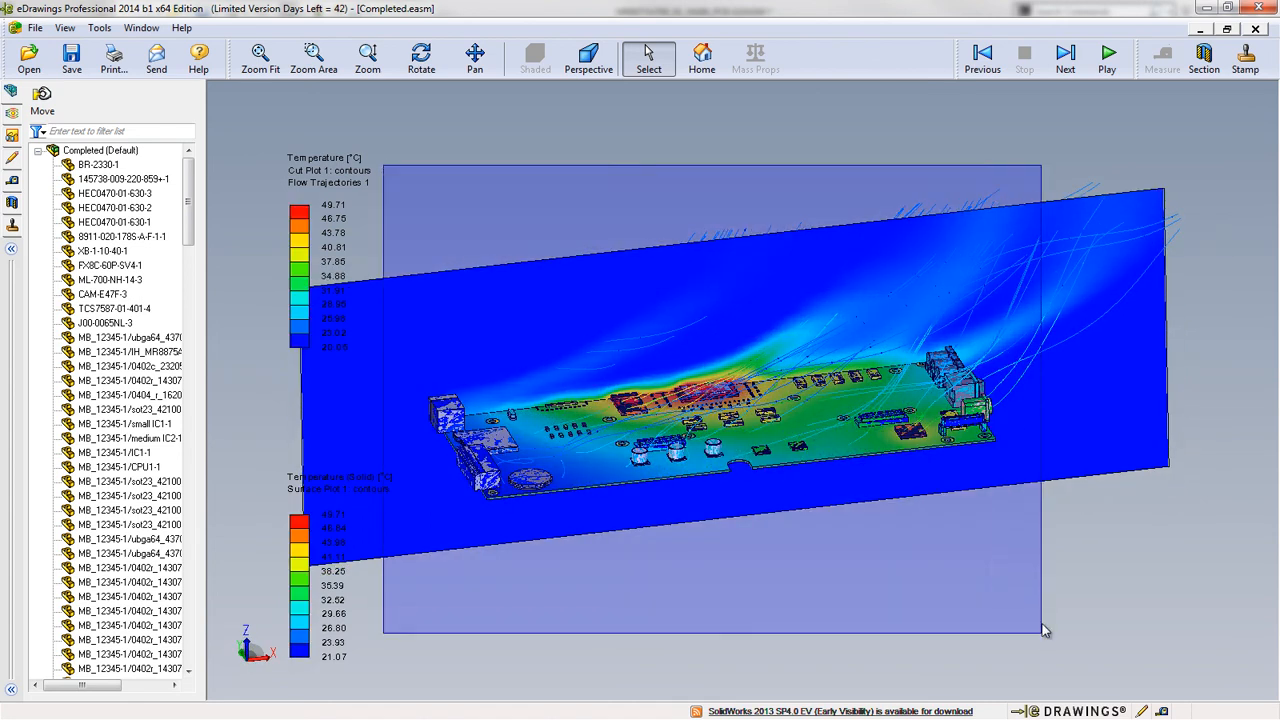
{"action": "left_click", "coordinate": [1033, 600]}
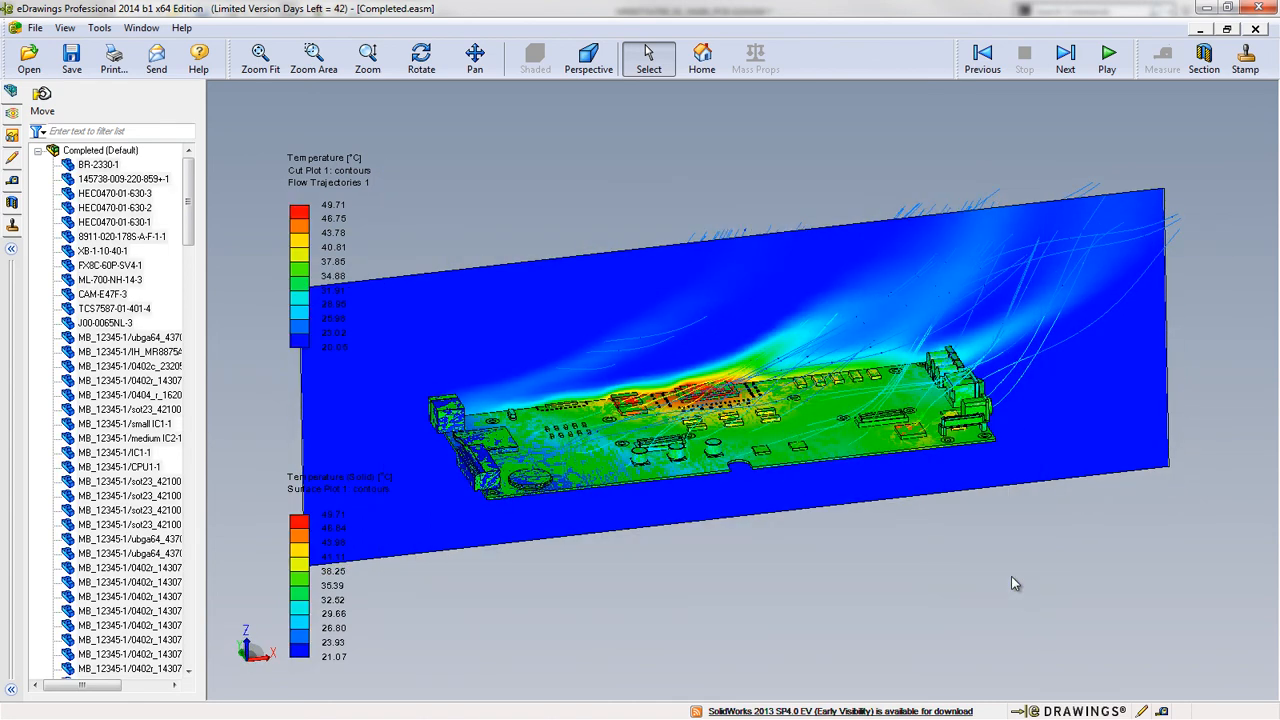
{"action": "right_click", "coordinate": [1008, 575]}
{"action": "left_click", "coordinate": [1026, 581]}
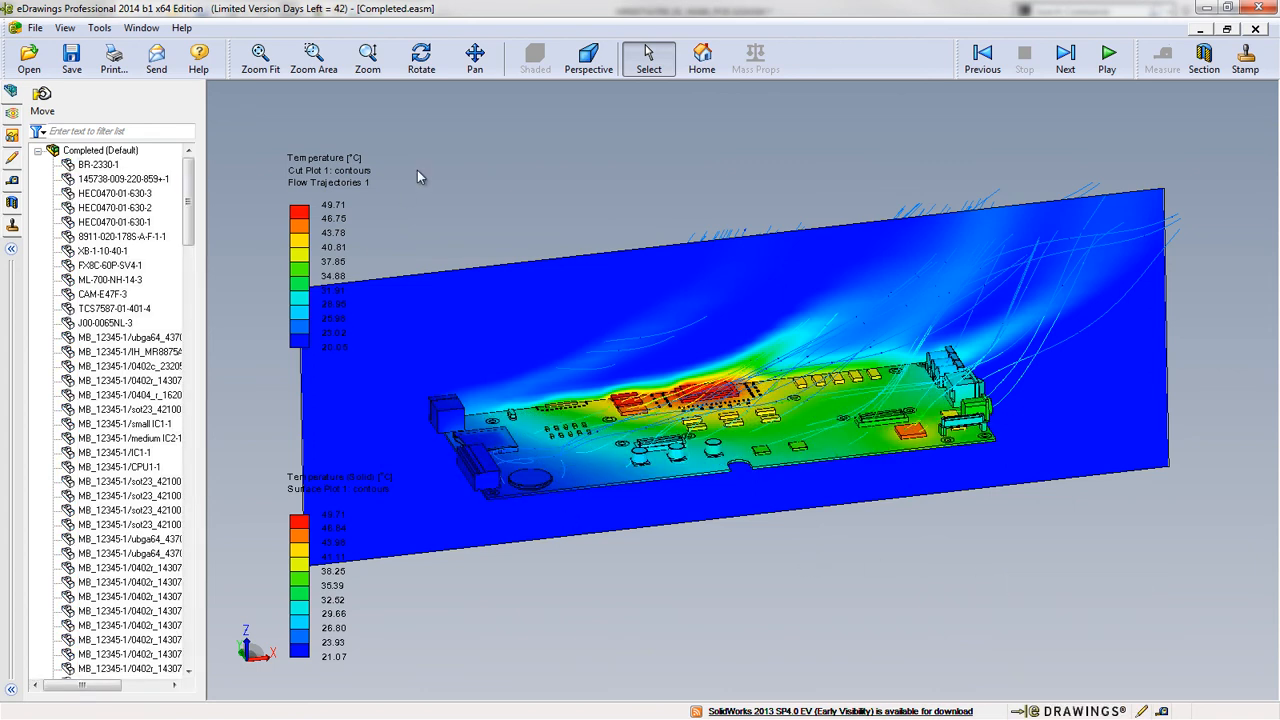
Collapse the Completed component tree, open the list of simulation results and hide Cut Plot 1.
{"action": "left_click", "coordinate": [39, 151]}
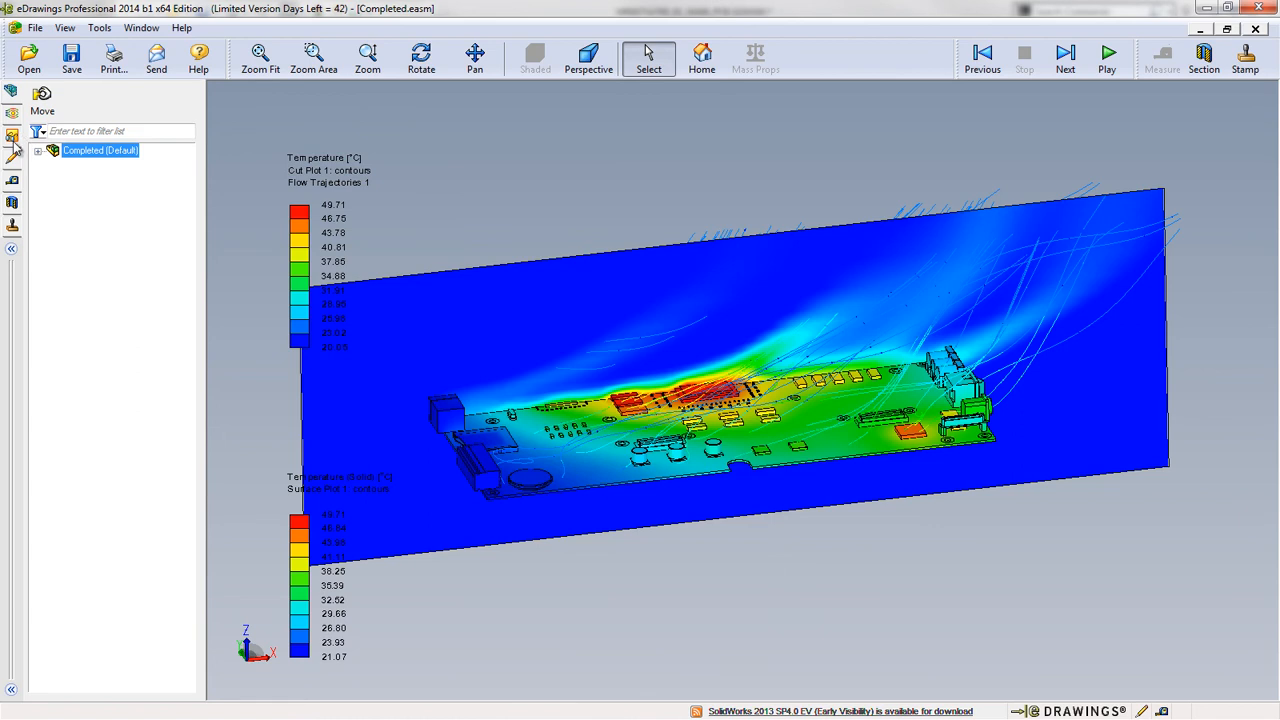
{"action": "left_click", "coordinate": [12, 114]}
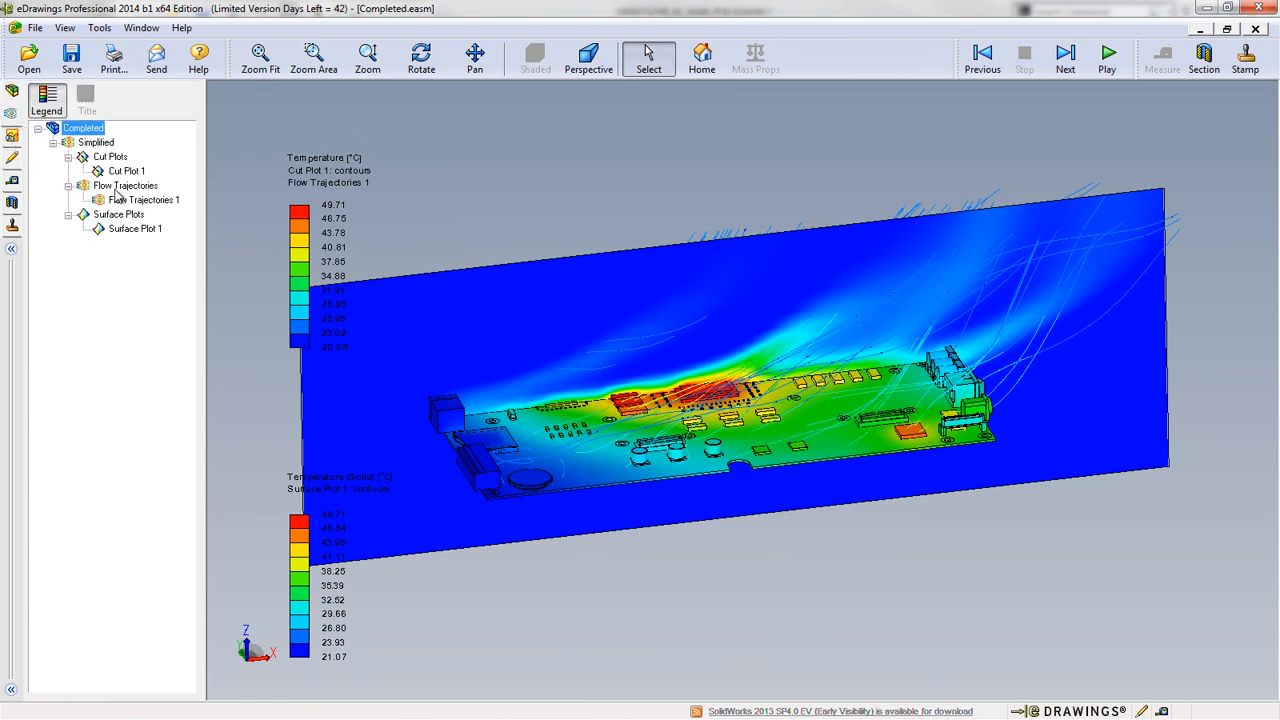
{"action": "left_click", "coordinate": [120, 172]}
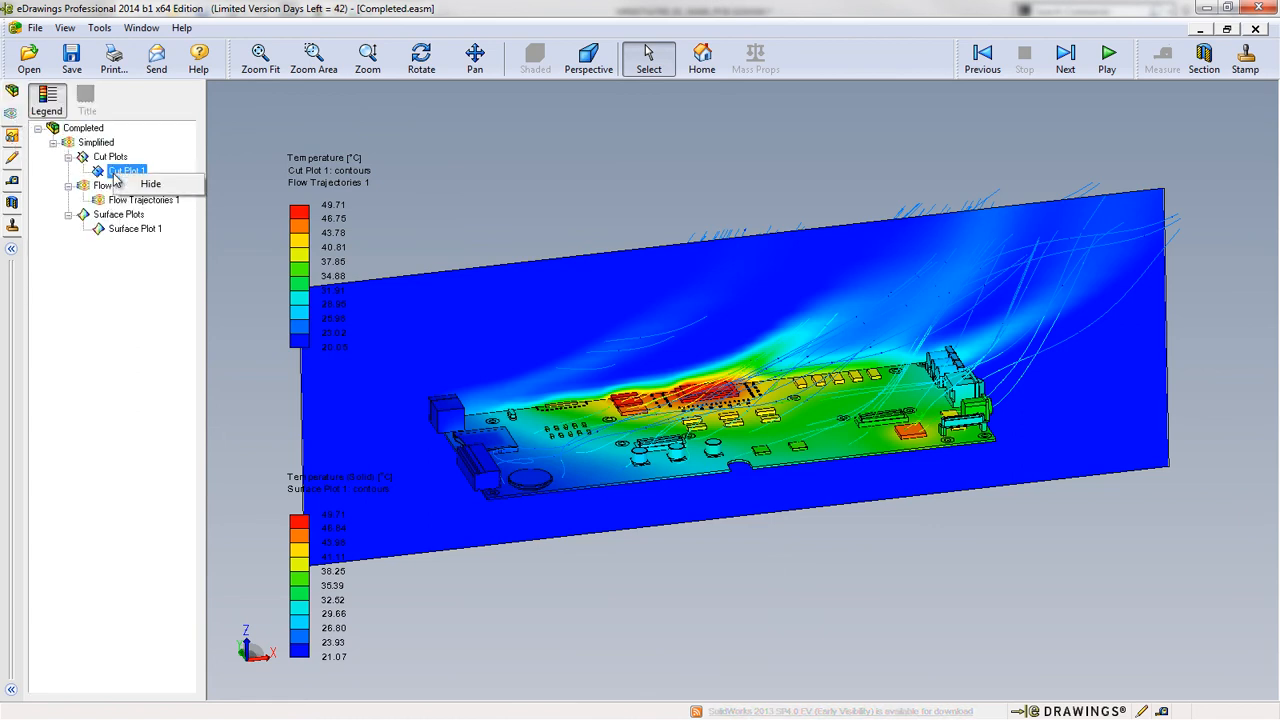
{"action": "left_click", "coordinate": [133, 184]}
{"action": "middle_click_drag", "start_coordinate": [537, 353], "coordinate": [657, 480]}
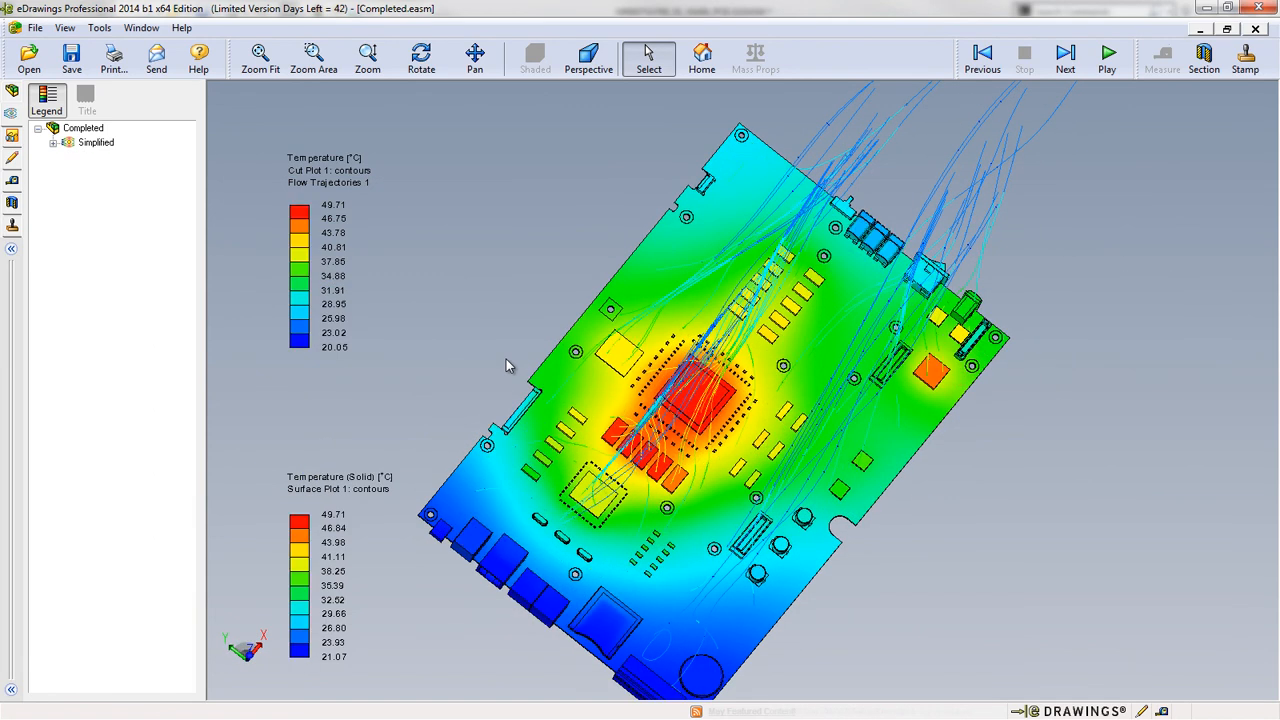